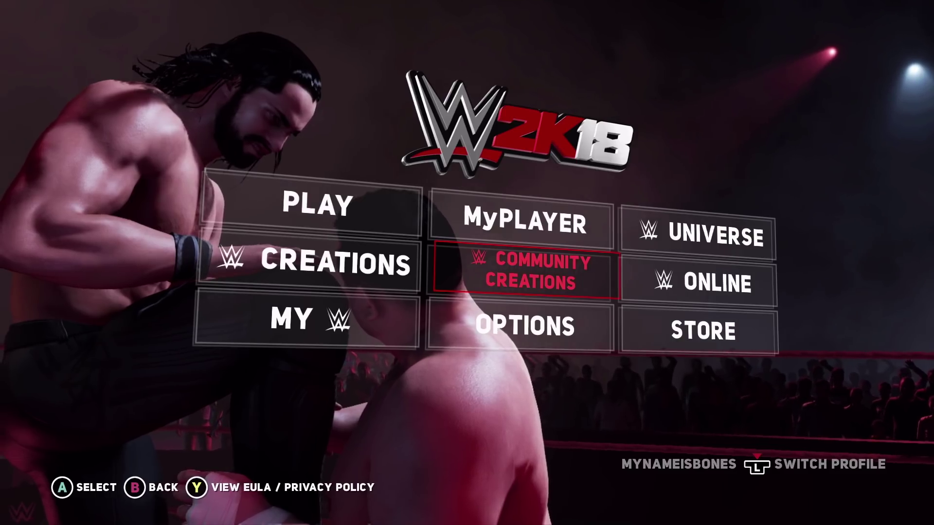
- Open the Image Manager in Community Creations to view the incoming images
key("Right")
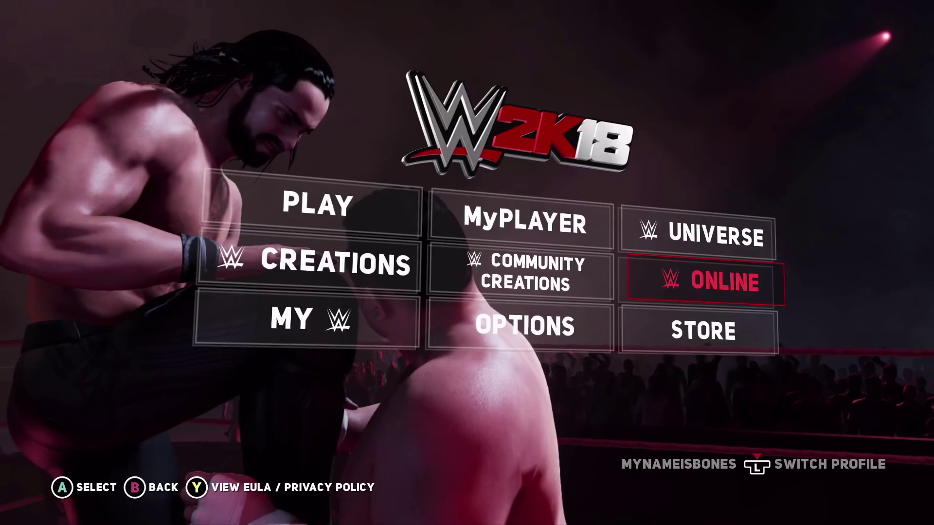
key("Left")
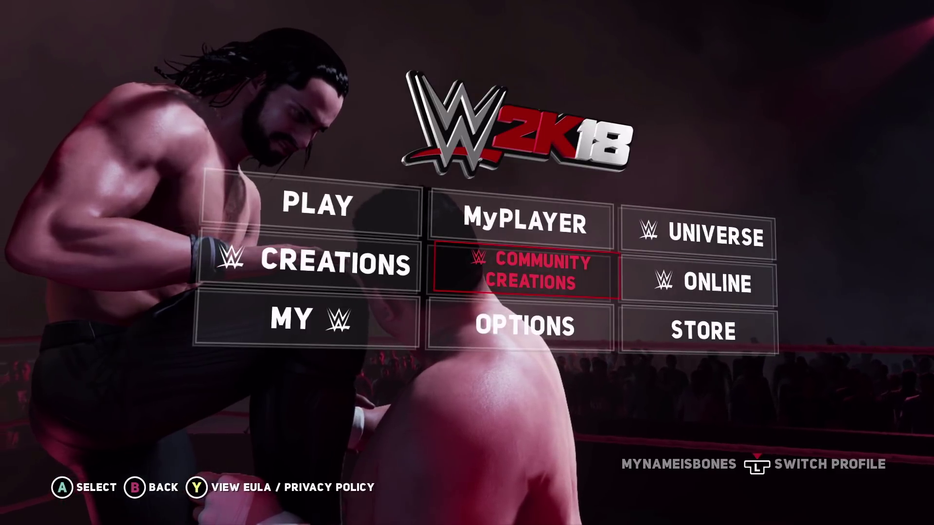
key("Return")
key("Right")
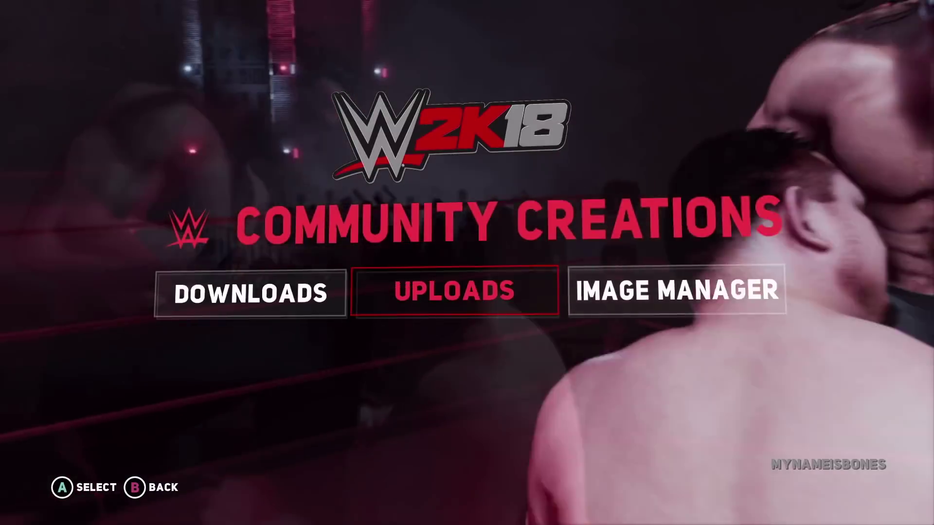
key("Right")
key("Return")
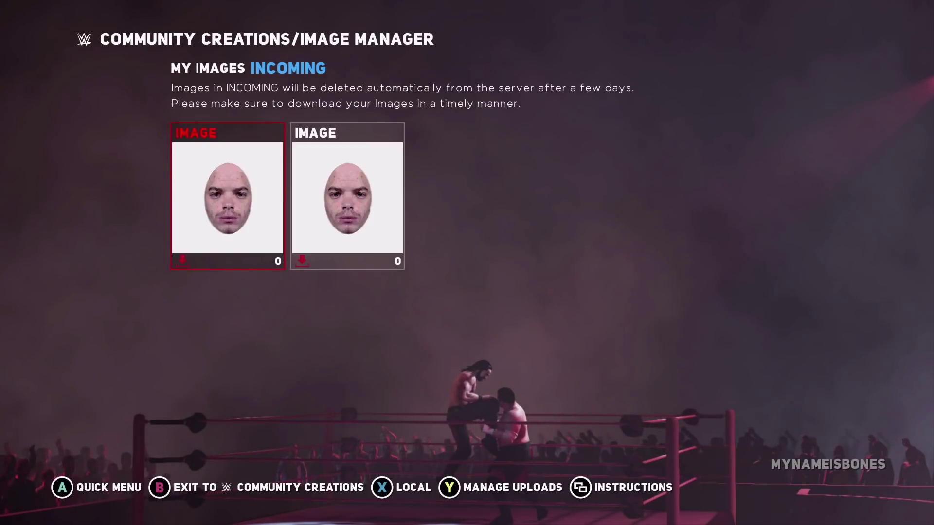
- Try to download the first incoming face image, declining the repeat download
key("Return")
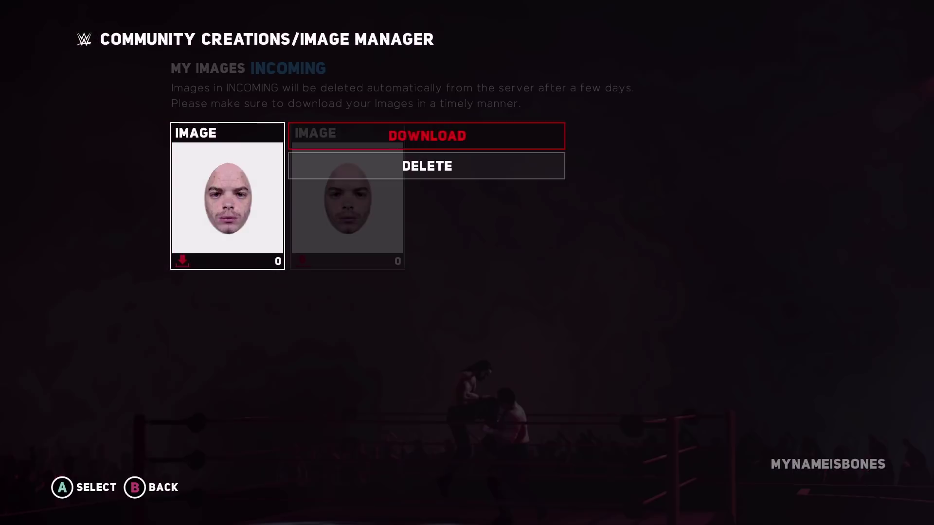
key("Return")
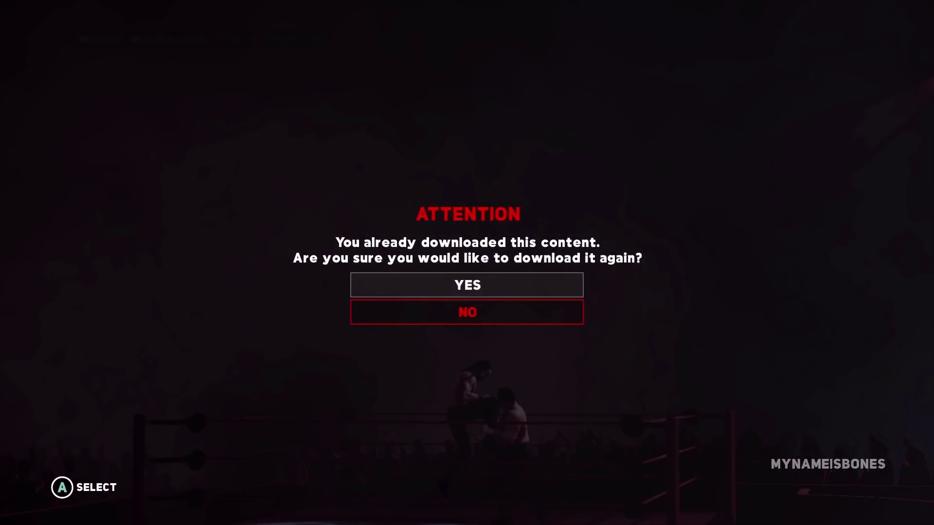
key("Return")
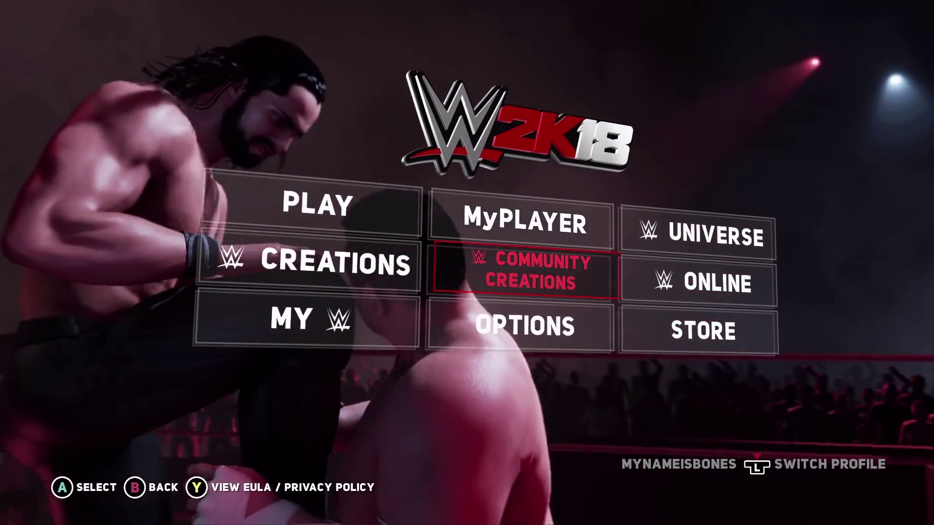
- Start a new male custom superstar from the Creations section
key("Left")
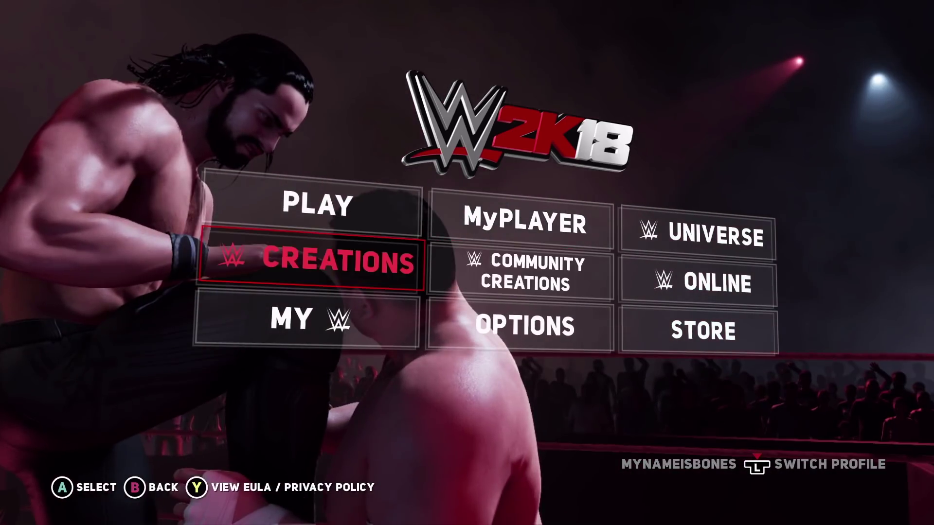
key("Return")
key("Return")
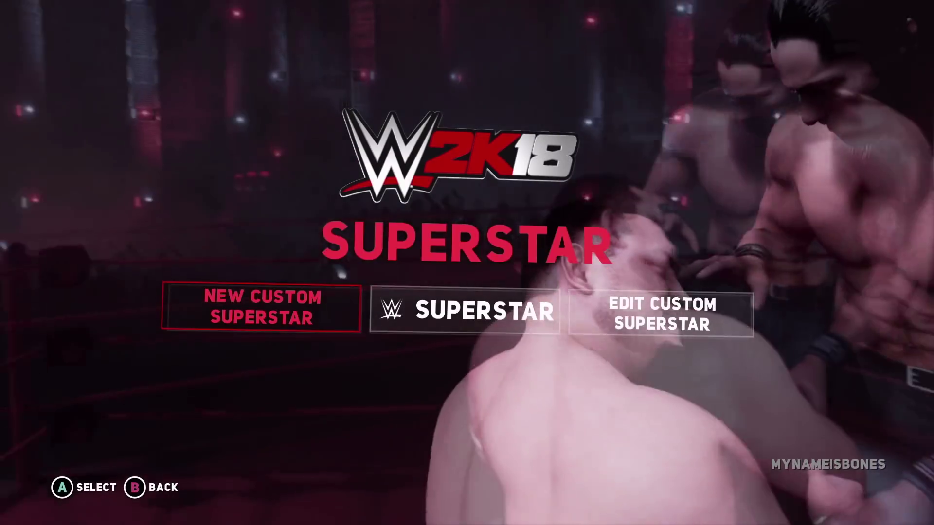
key("Return")
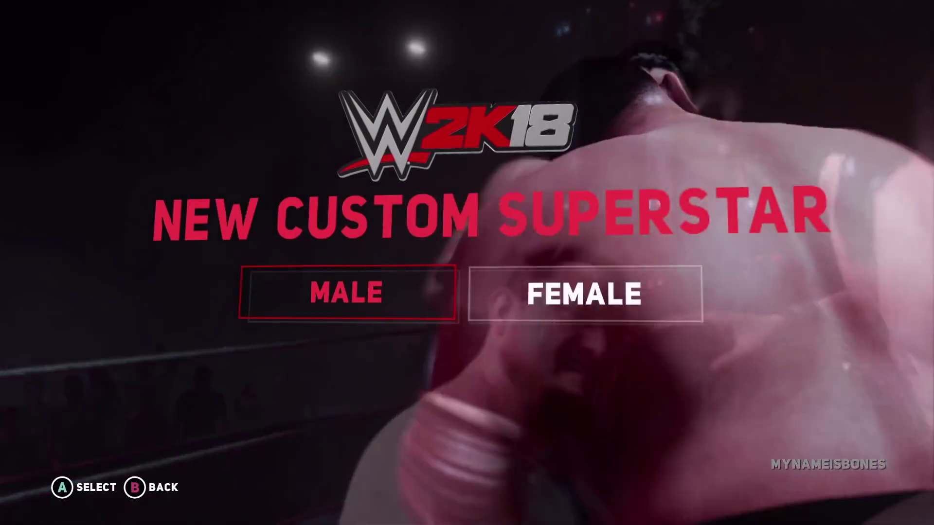
key("Return")
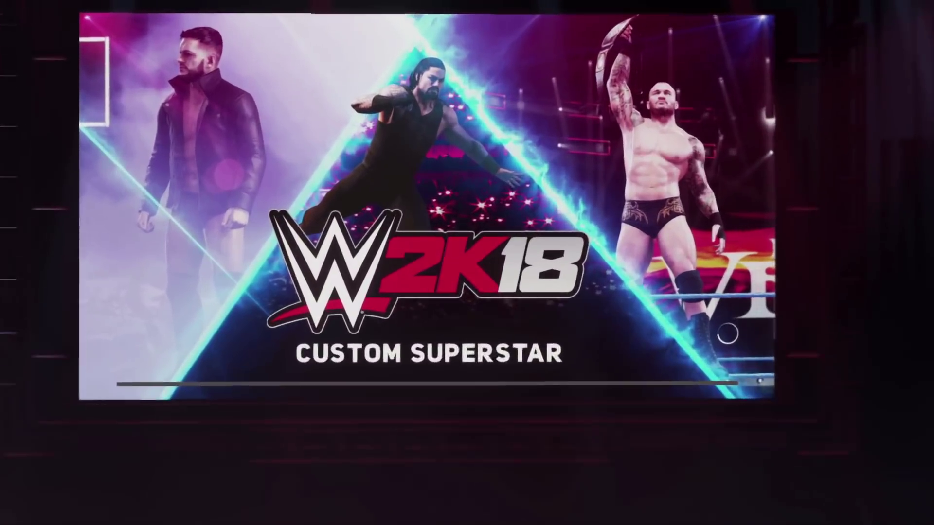
key("Return")
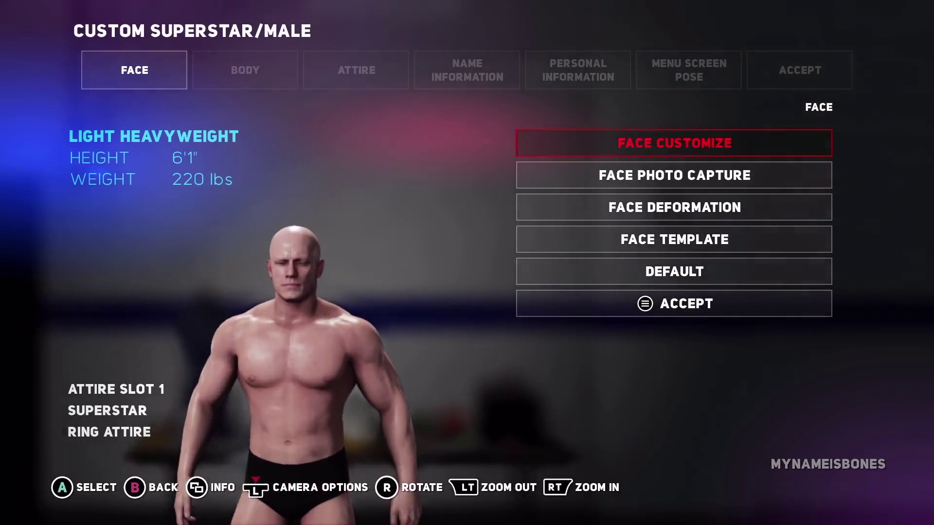
- Load the downloaded face photo with the white background into Face Photo Capture
key("Down")
key("Return")
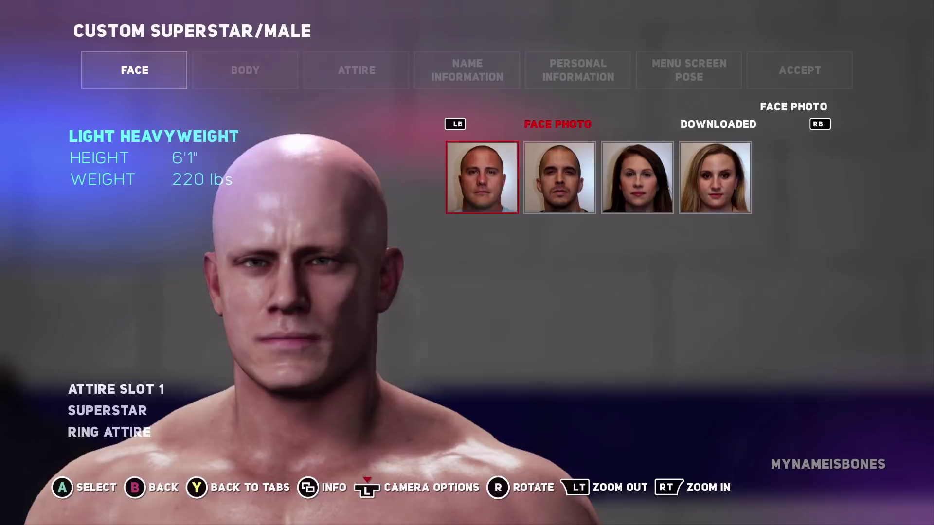
key("e")
key("Right")
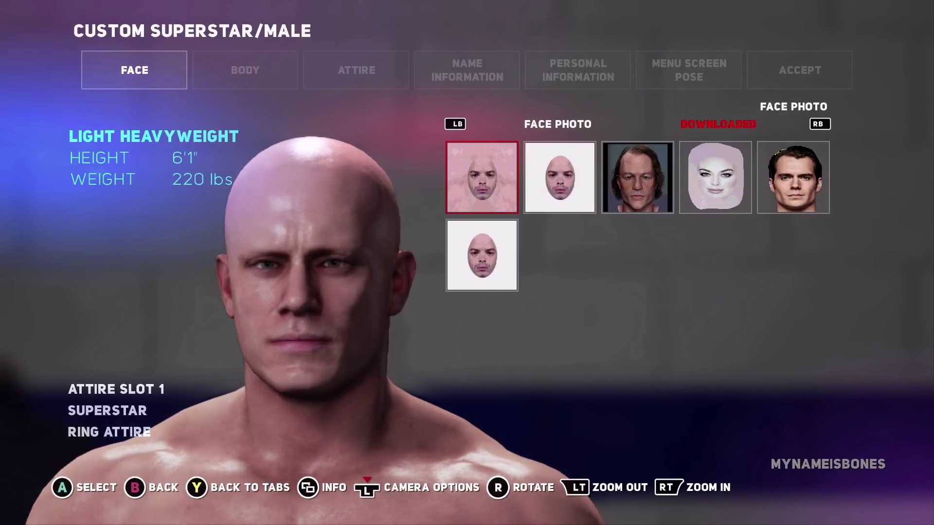
key("Return")
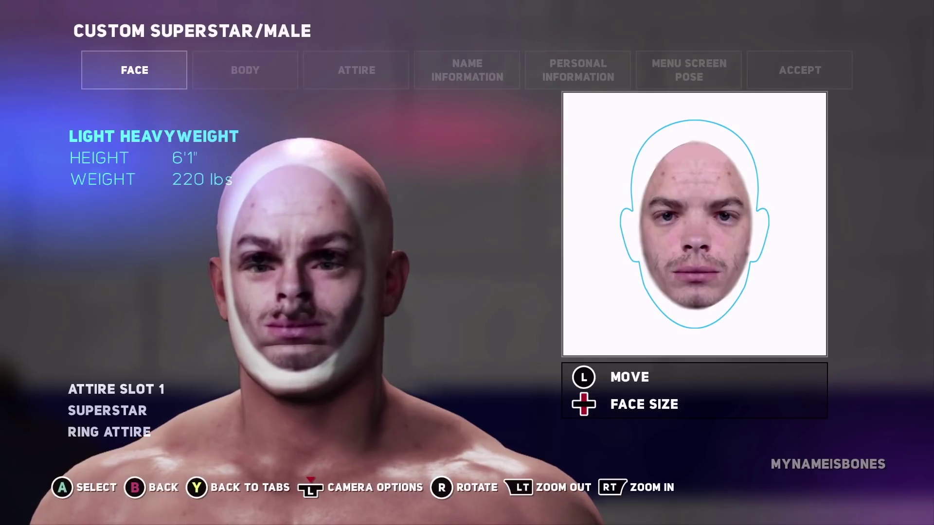
- Lower and enlarge the face photo until its chin and cheeks reach the blue head outline
key("Down")
key("Down")
key("Down")
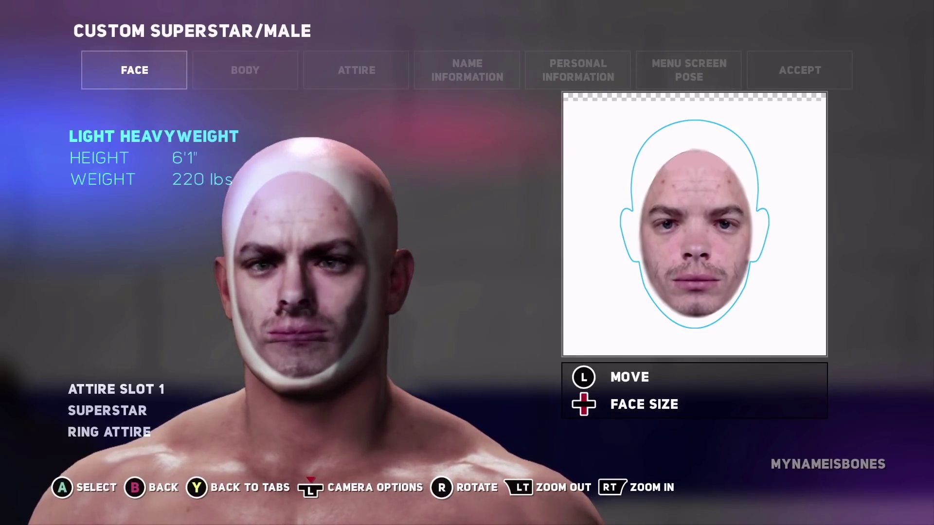
key("Up")
key("Up")
key("Up")
key("Up")
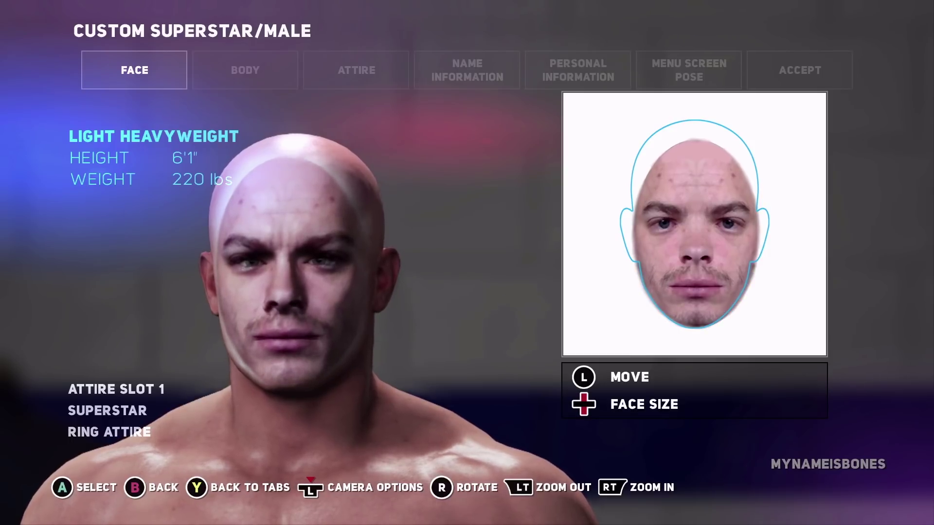
- Fine-tune the photo's position and size so its eyes, mouth and chin line up with the model's face
key("Right")
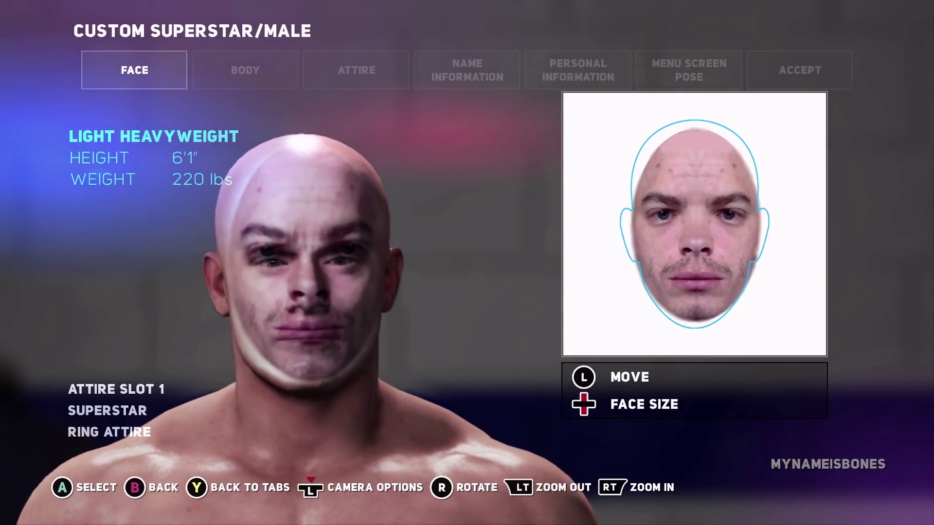
key("Up")
key("Right")
key("Left")
key("Down")
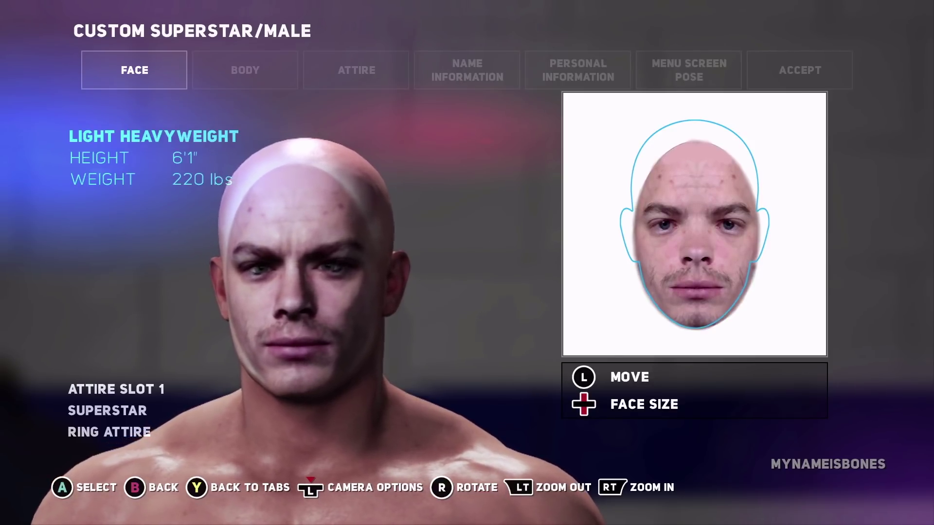
key("Escape")
key("Return")
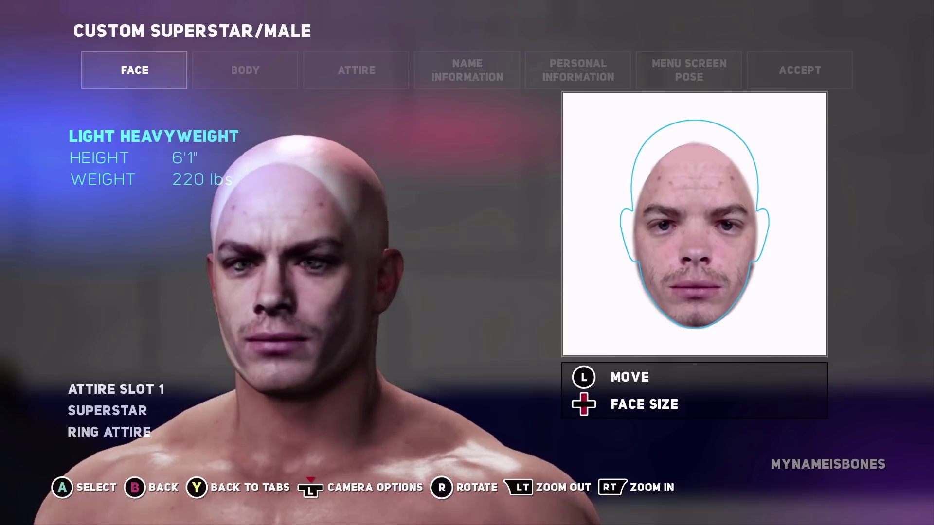
- Adjust the height and width of the oval face outline, making it slightly narrower around the photo, and confirm it
key("Tab")
key("Down")
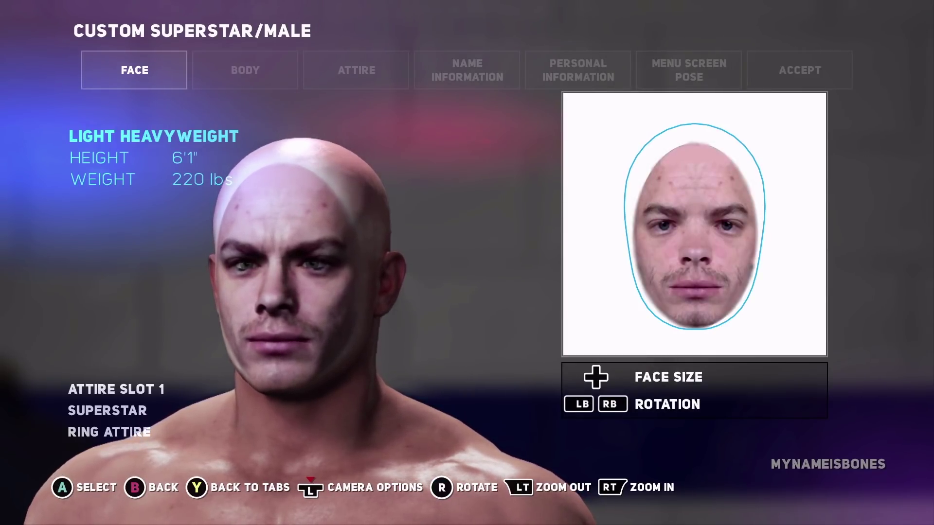
key("Up")
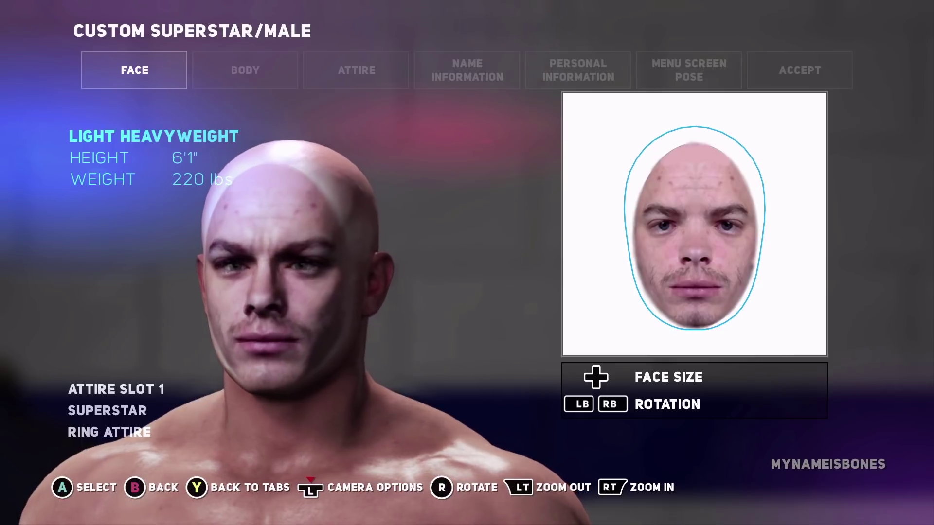
key("Down")
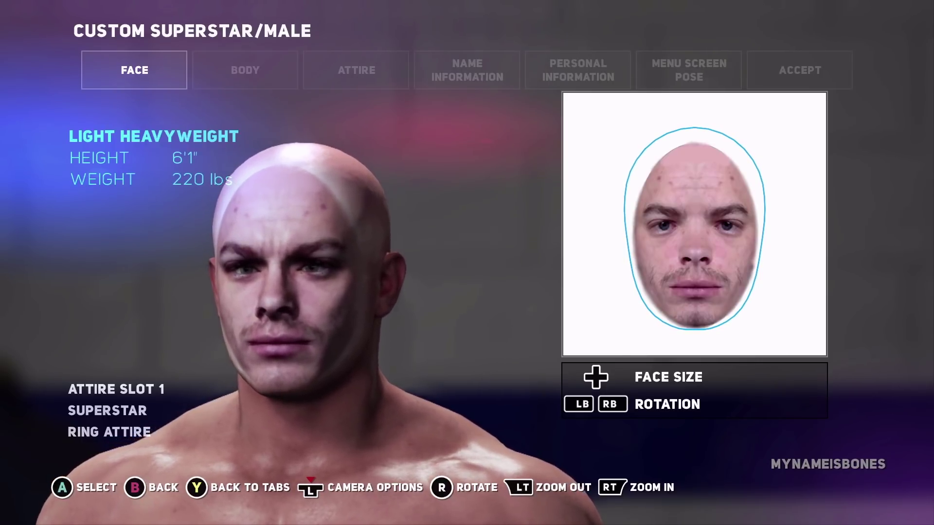
key("Left")
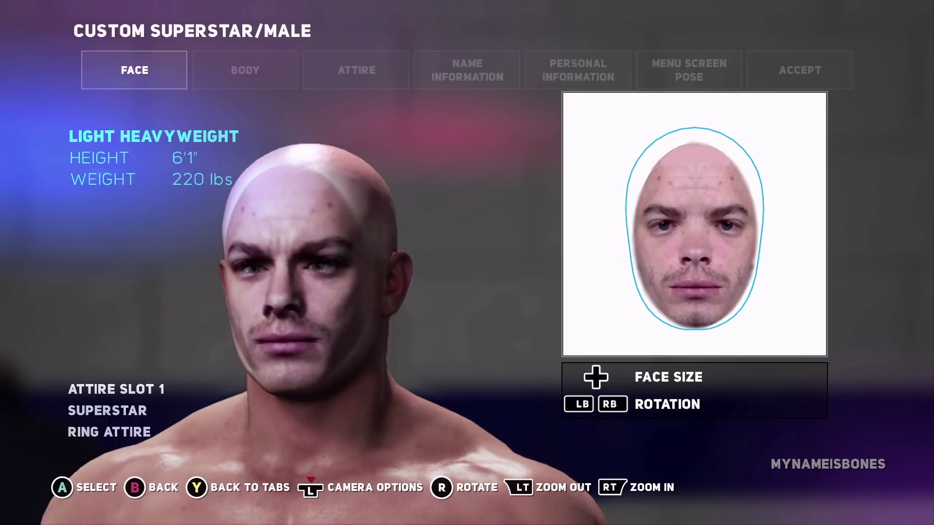
key("Up")
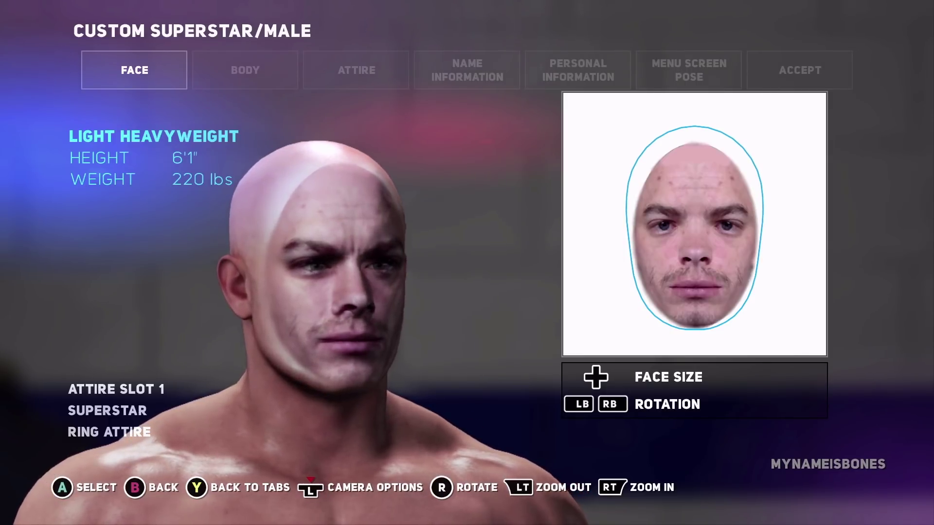
key("Up")
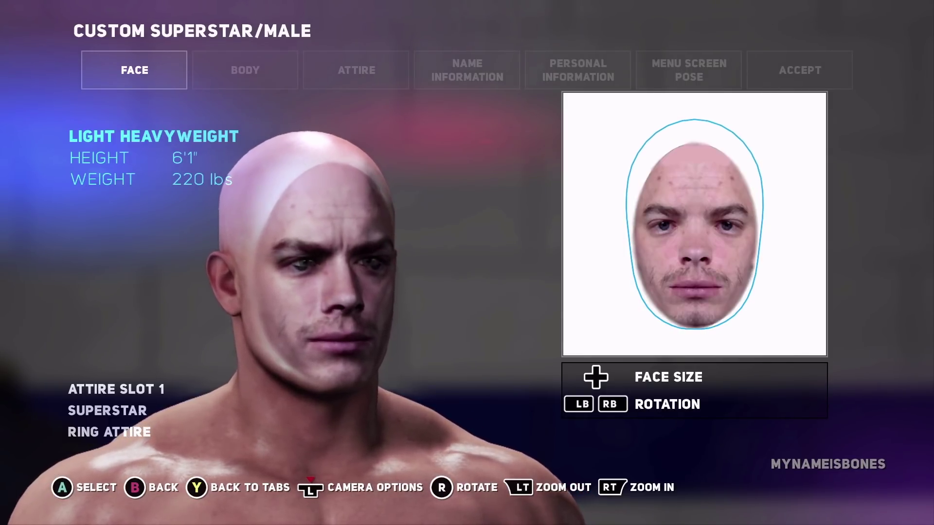
key("Down")
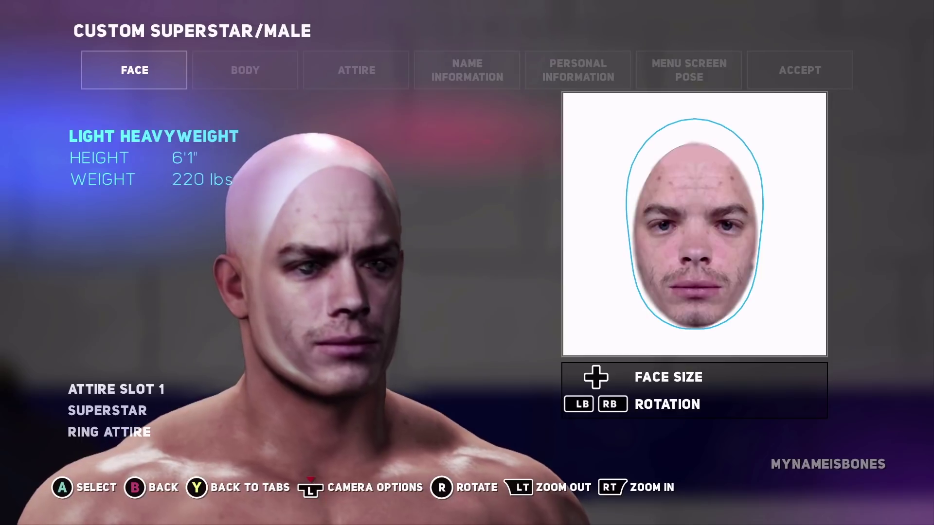
key("Down")
key("Return")
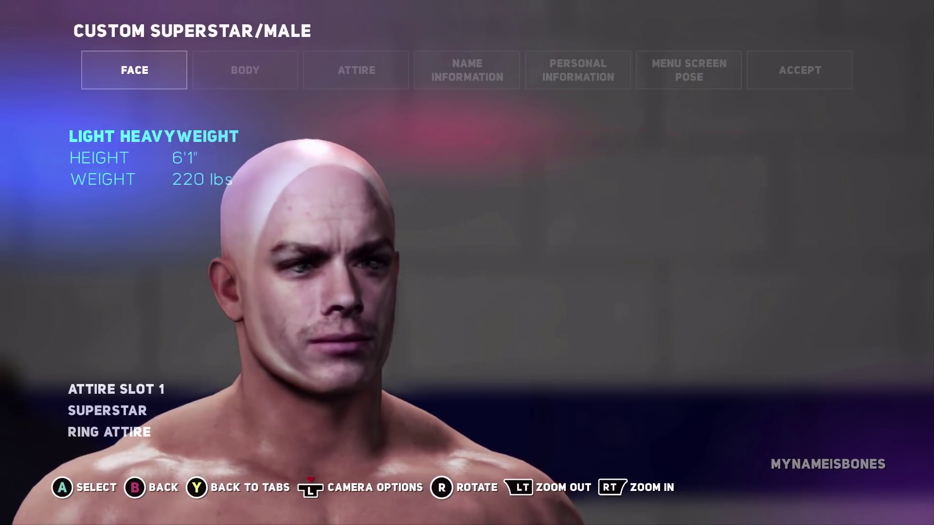
key("Return")
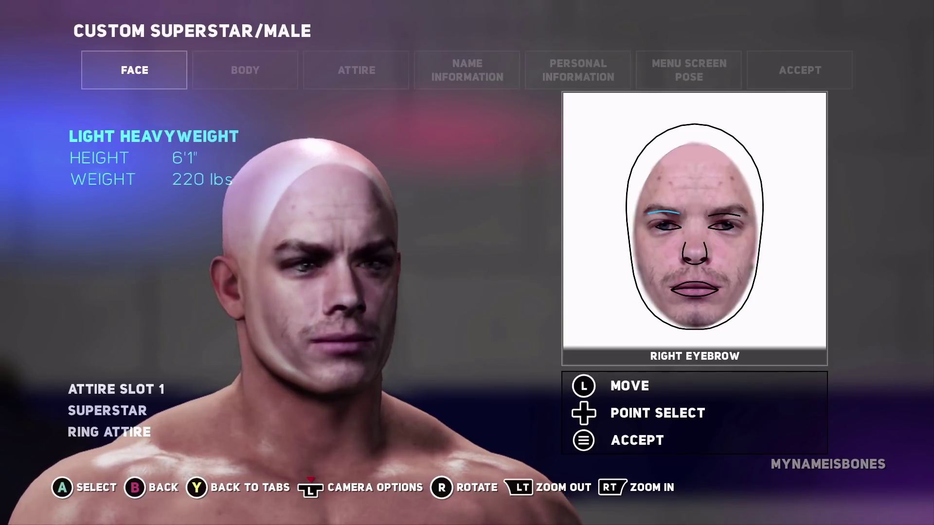
- Select the right eye outline and line up its control points with the photographed eye
key("Right")
key("Right")
key("Right")
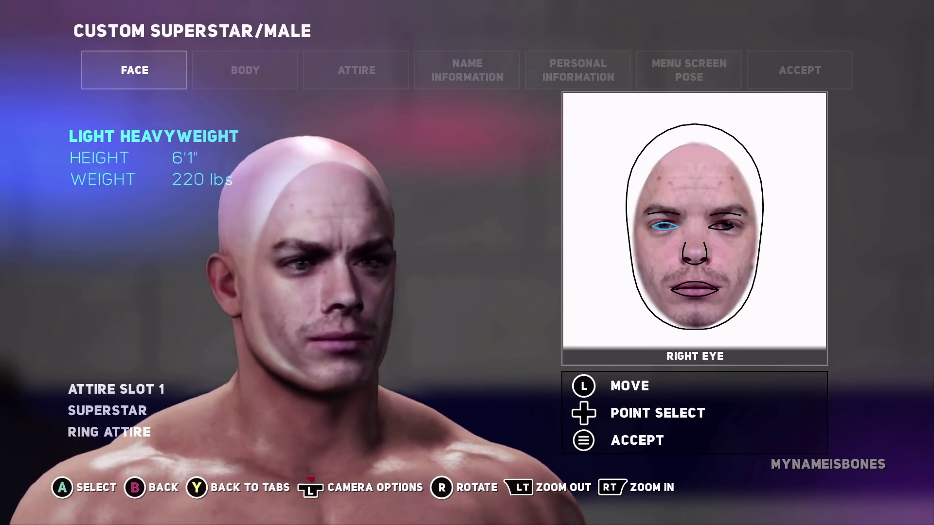
key("Right")
key("Left")
key("Left")
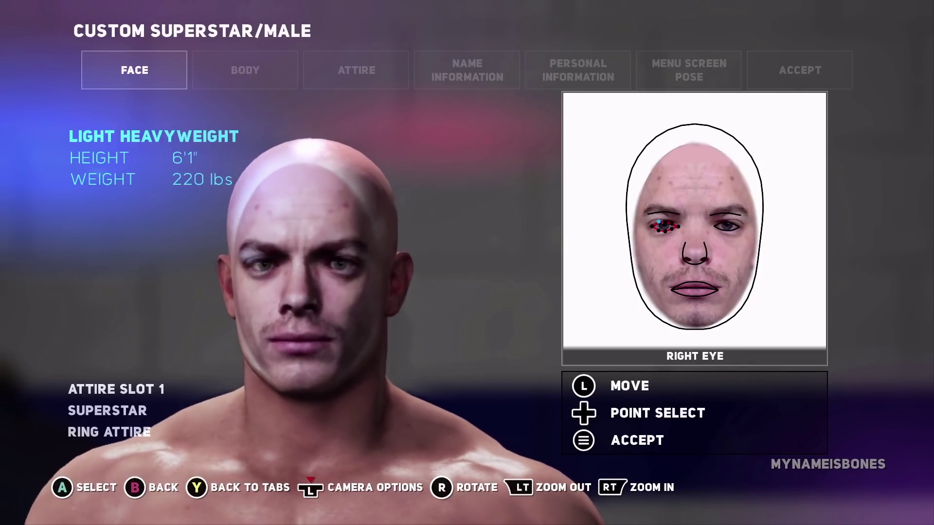
- Check the control points of the nose and mouth outlines against the photo
key("Right")
key("Right")
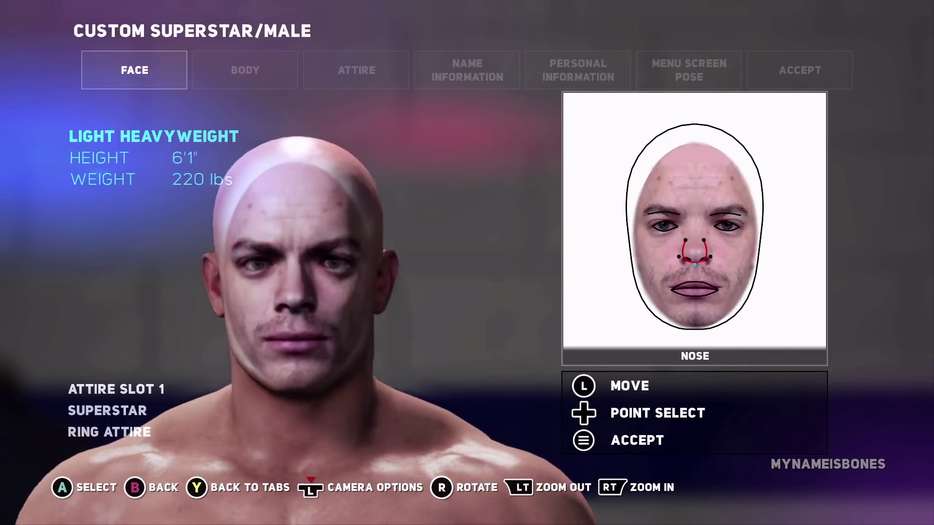
key("Escape")
key("Right")
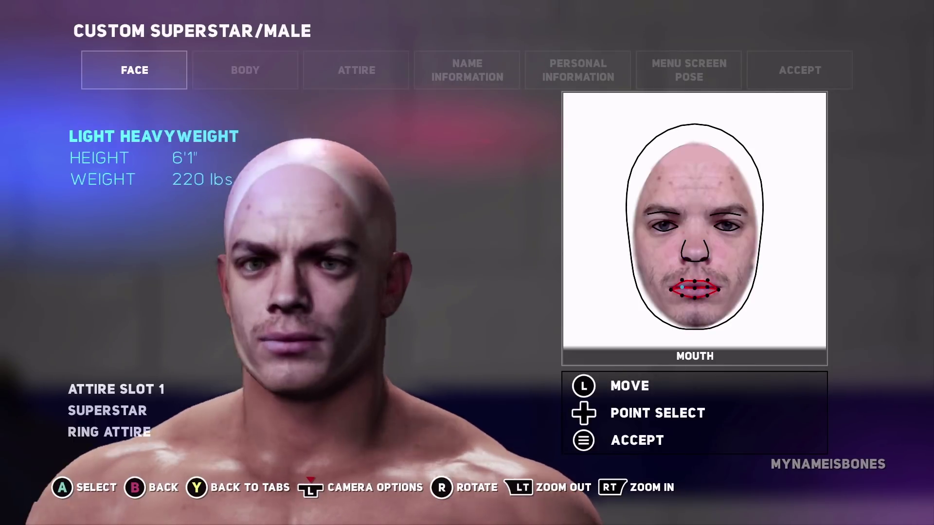
- Adjust the head outline's control points along the jaw and return to the face edit type choices
key("Escape")
key("Right")
key("Return")
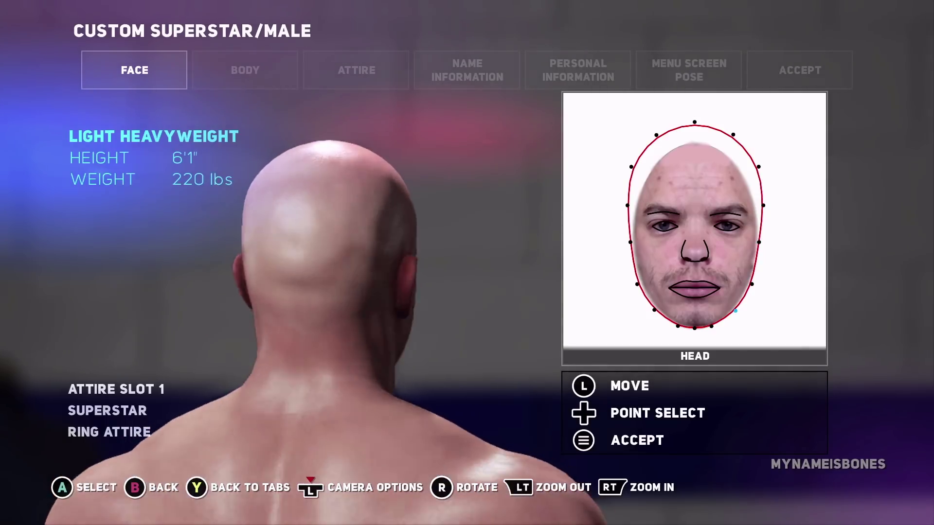
key("Escape")
key("Escape")
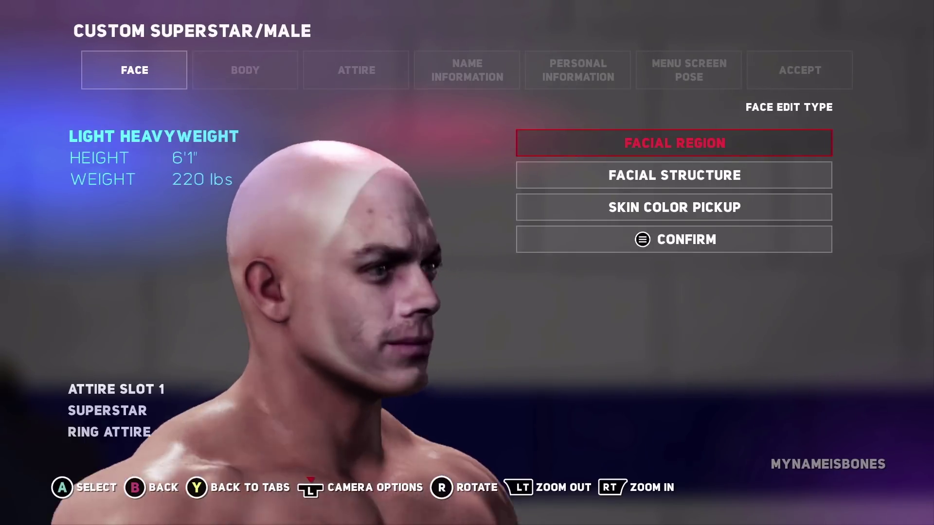
- Confirm the face photo edits and return to the main customization categories
key("Down")
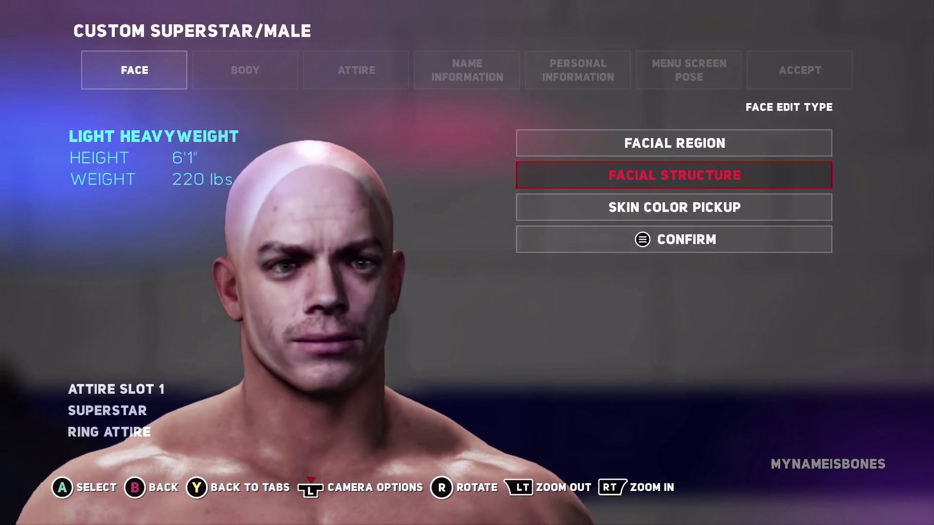
key("Down")
key("Down")
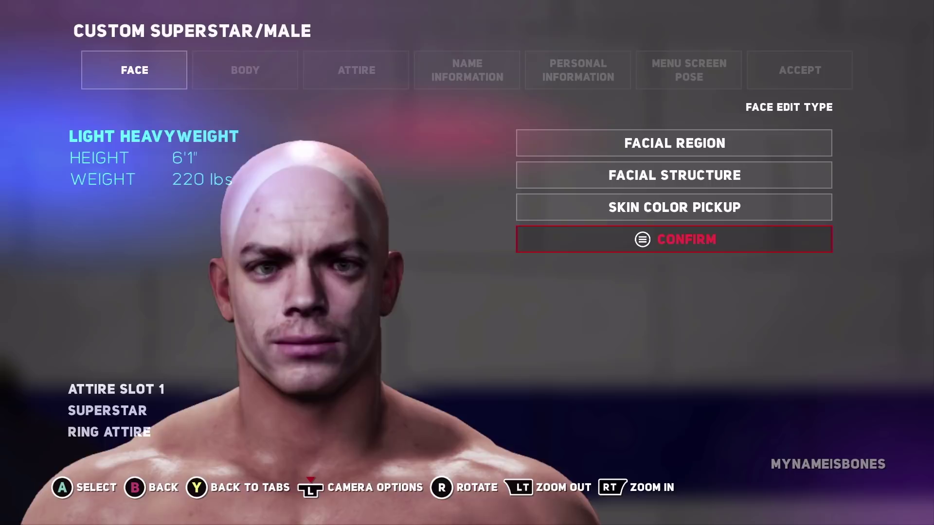
key("Return")
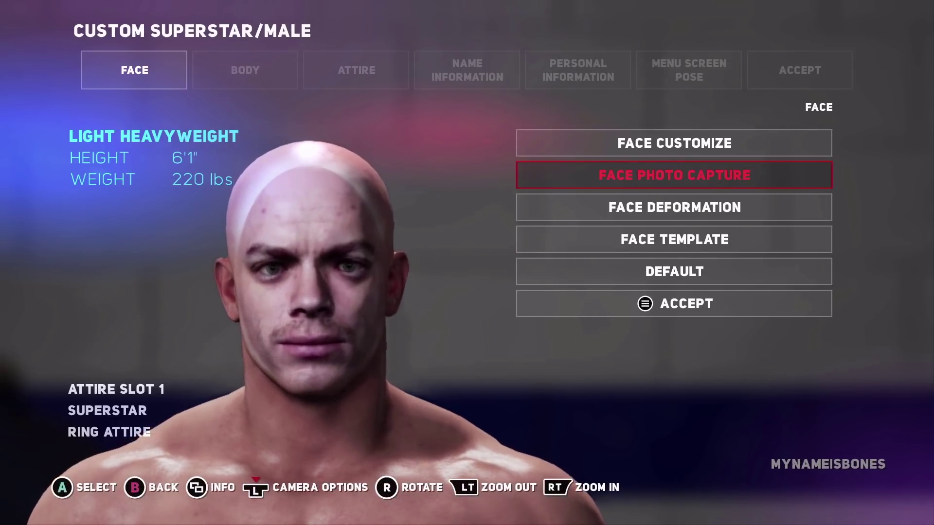
key("Escape")
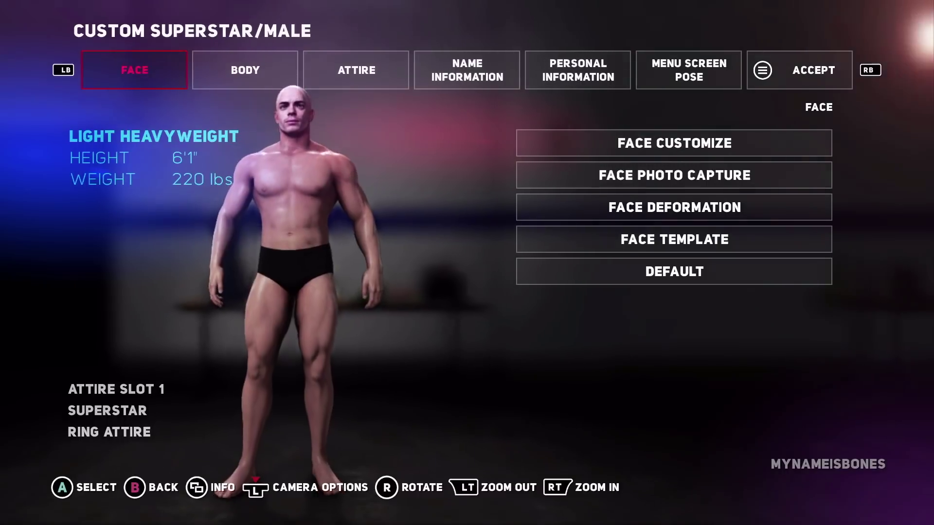
- Switch to the custom superstar's attire section and open its ring attire
key("Right")
key("Right")
key("Right")
key("Right")
key("Right")
key("Right")
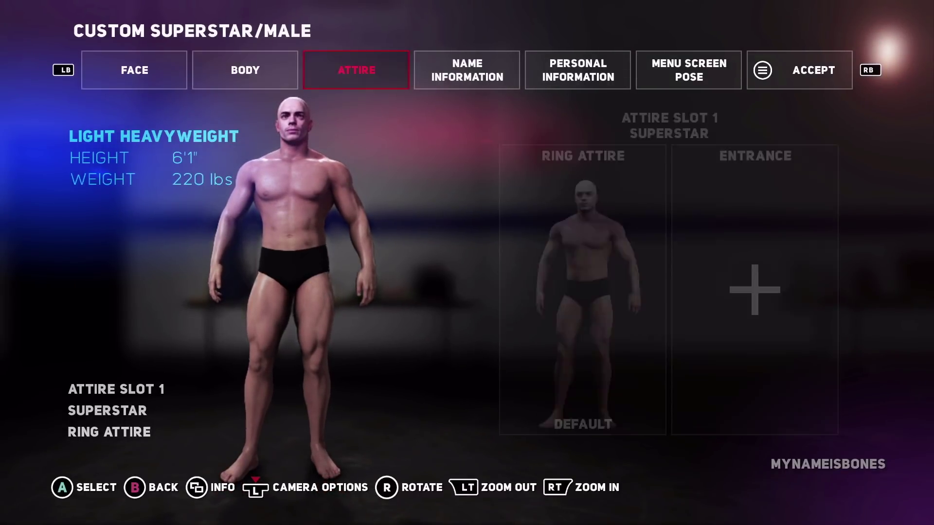
key("Return")
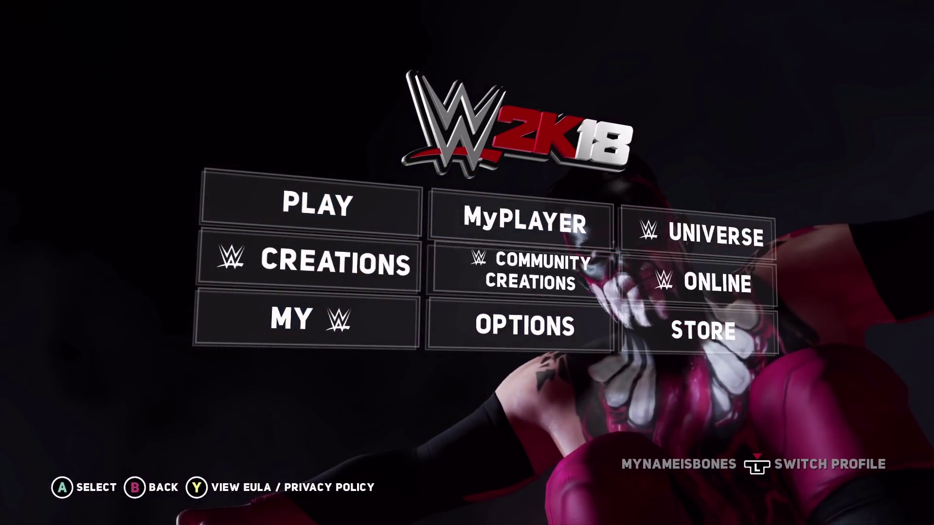
- Open the Deletion Utility from the game's options
key("Down")
key("Return")
key("Down")
key("Right")
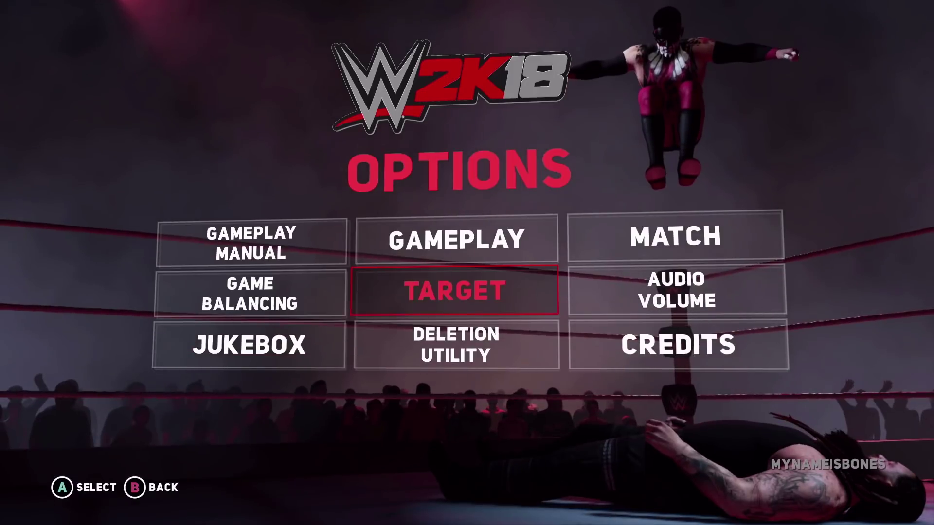
key("Down")
key("Return")
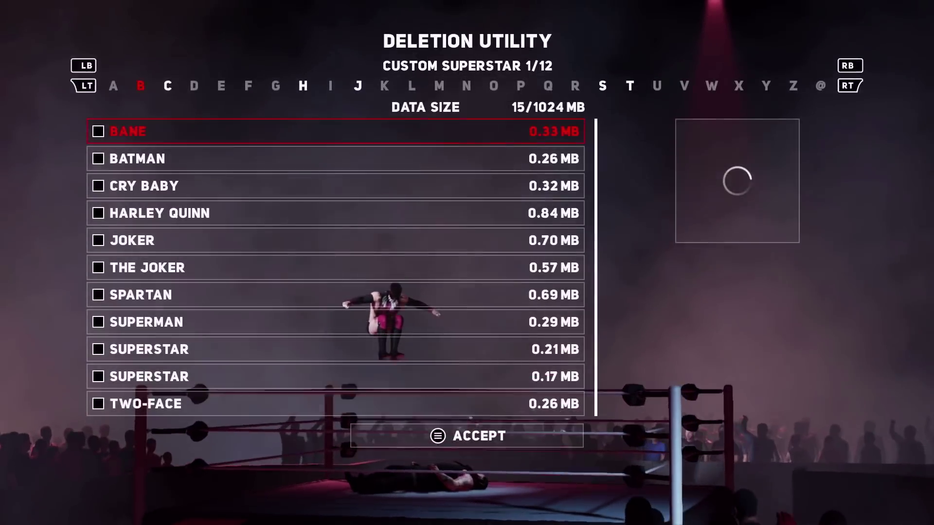
- Go through the save data categories in the Deletion Utility to the Custom Image list
key("Down")
key("Page_Down")
key("Page_Down")
key("Page_Down")
key("Page_Down")
key("Page_Down")
key("Page_Down")
key("Page_Down")
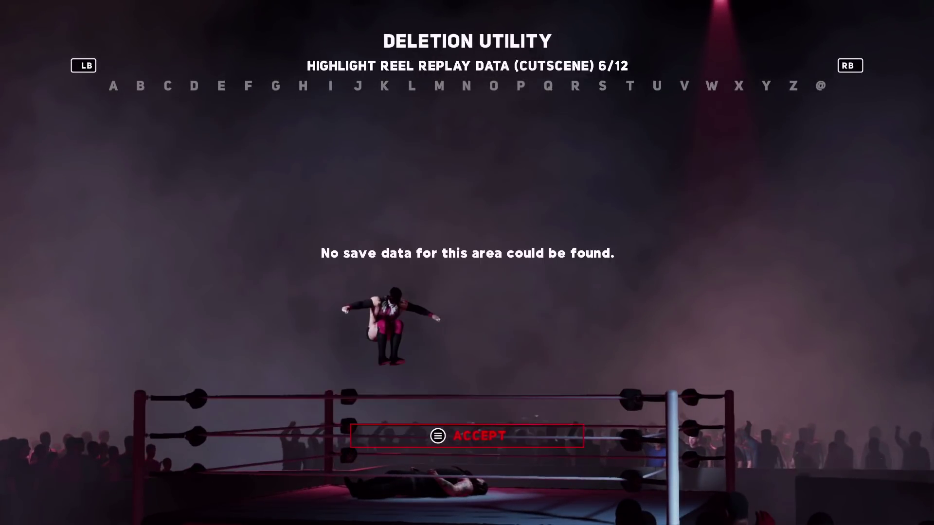
key("Escape")
key("Page_Down")
key("Page_Down")
key("Page_Down")
key("Page_Down")
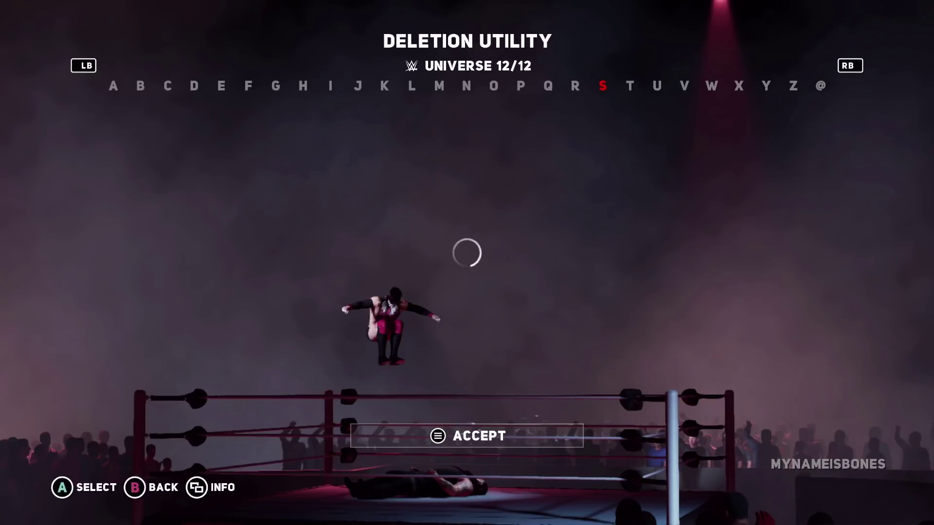
key("Page_Up")
key("Page_Up")
key("Page_Up")
- Mark custom image slots 55 and 56 for deletion
key("Down")
key("Down")
key("Down")
key("Down")
key("Down")
key("Down")
key("Down")
key("Down")
key("Down")
key("Down")
key("Down")
key("Down")
key("Down")
key("Down")
key("Down")
key("Down")
key("Down")
key("Down")
key("Down")
key("Down")
key("Down")
key("Down")
key("Down")
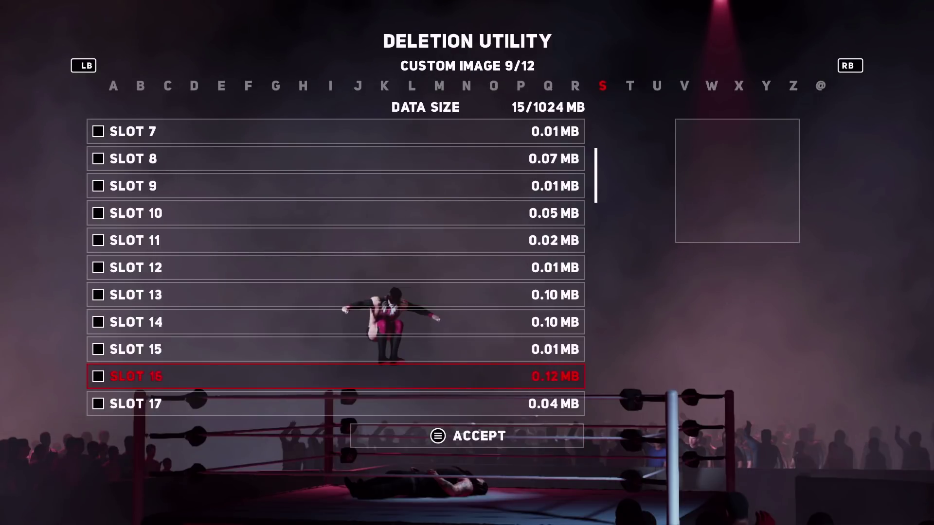
key("Down")
key("Down")
key("Down")
key("Down")
key("Down")
key("Down")
key("Down")
key("Down")
key("Down")
key("Down")
key("Down")
key("Down")
key("Down")
key("Down")
key("Down")
key("Down")
key("Down")
key("Down")
key("Down")
key("Down")
key("Down")
key("Down")
key("Down")
key("Down")
key("Down")
key("Down")
key("Return")
key("Down")
key("Return")
key("Down")
key("Down")
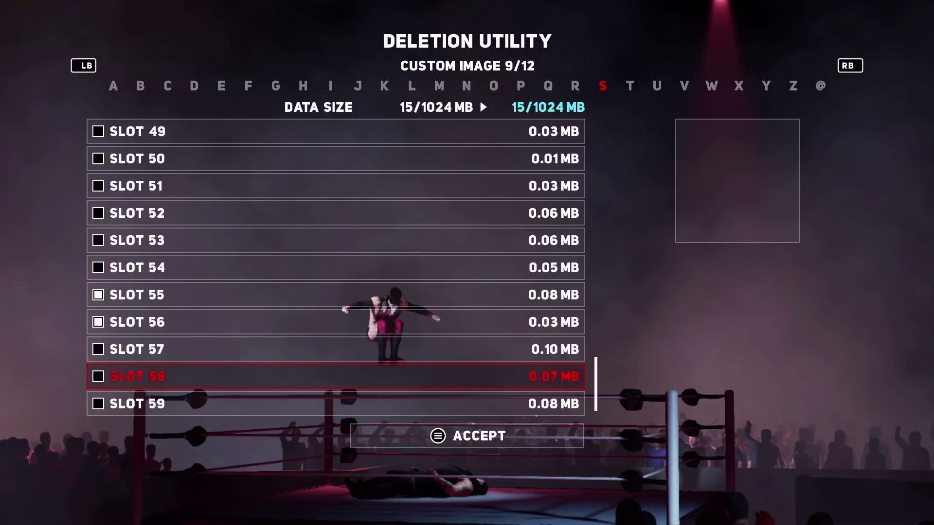
- Mark the face photo in custom image slot 60 for deletion as well
key("Down")
key("Down")
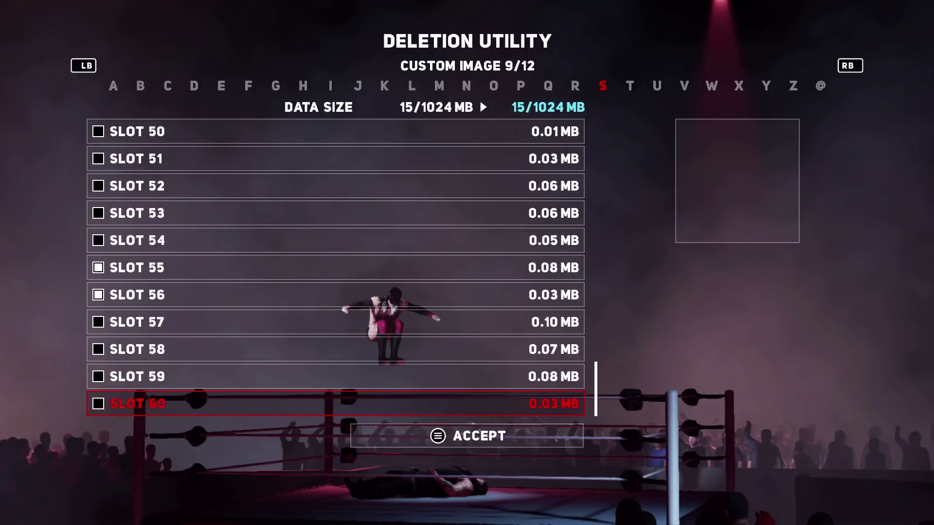
key("Down")
key("Up")
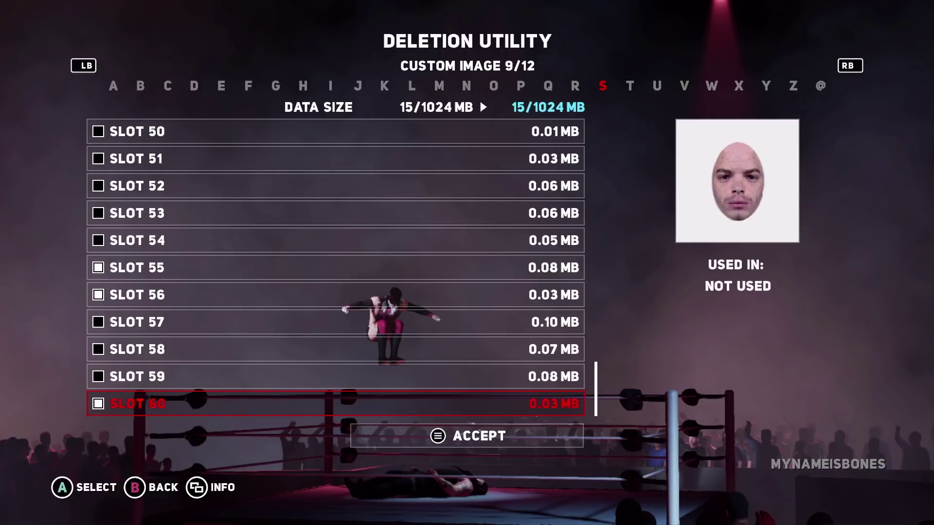
- Delete the marked custom images, confirming with Yes, and return to the game's main menu
key("Down")
key("Down")
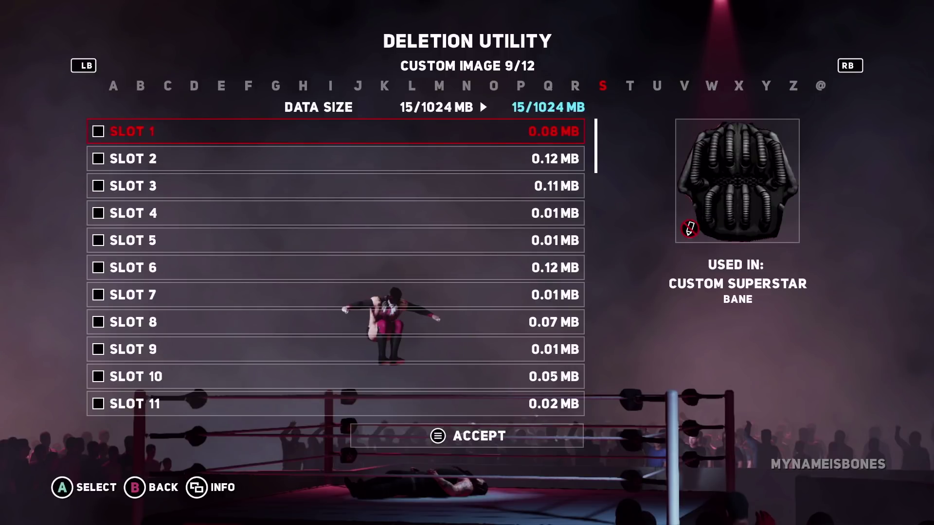
key("Return")
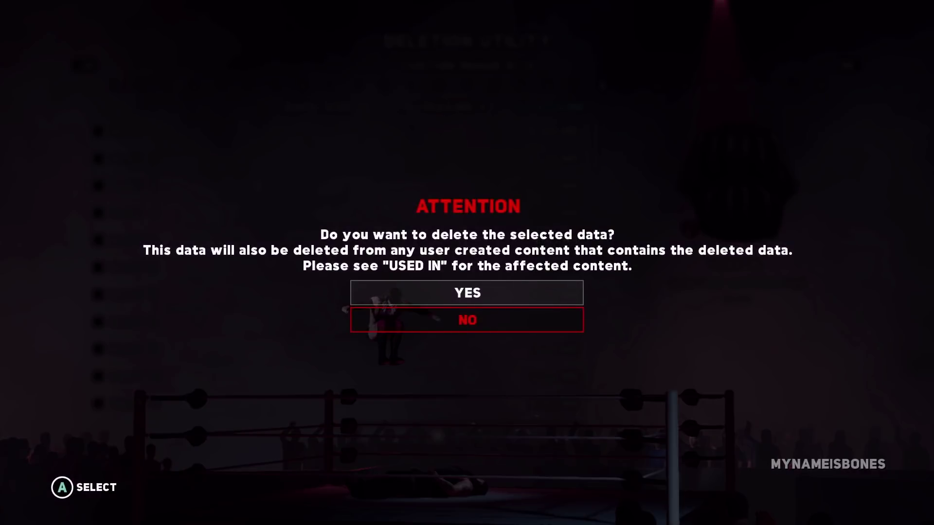
key("Up")
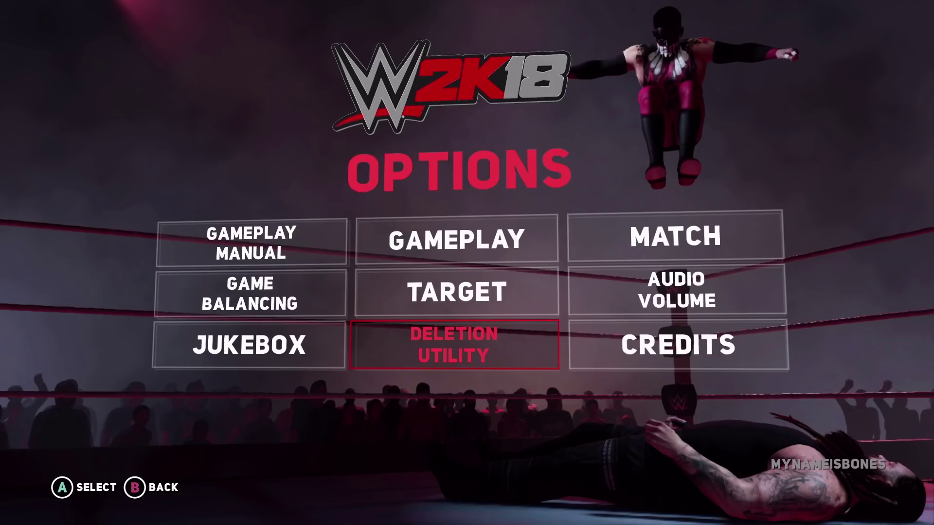
key("Escape")
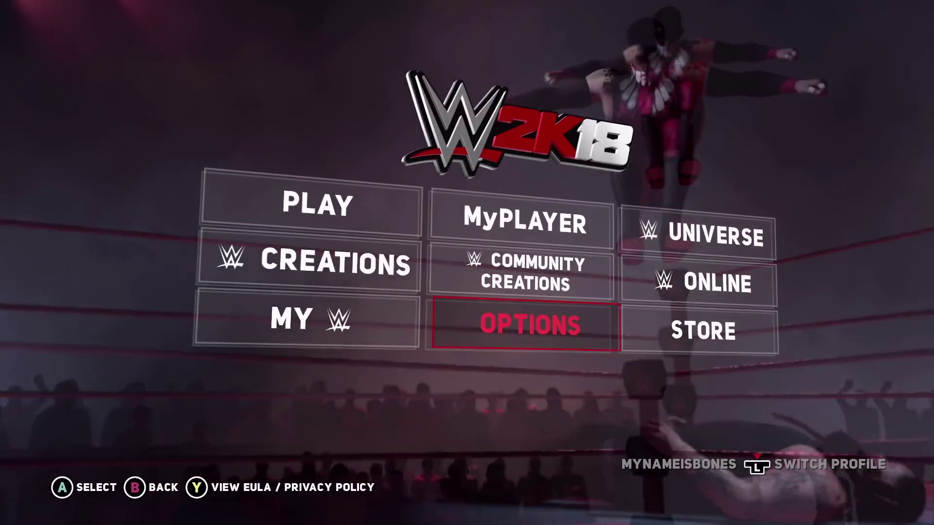
- Open the Superstar section of WWE Creations
key("Up")
key("Left")
key("Return")
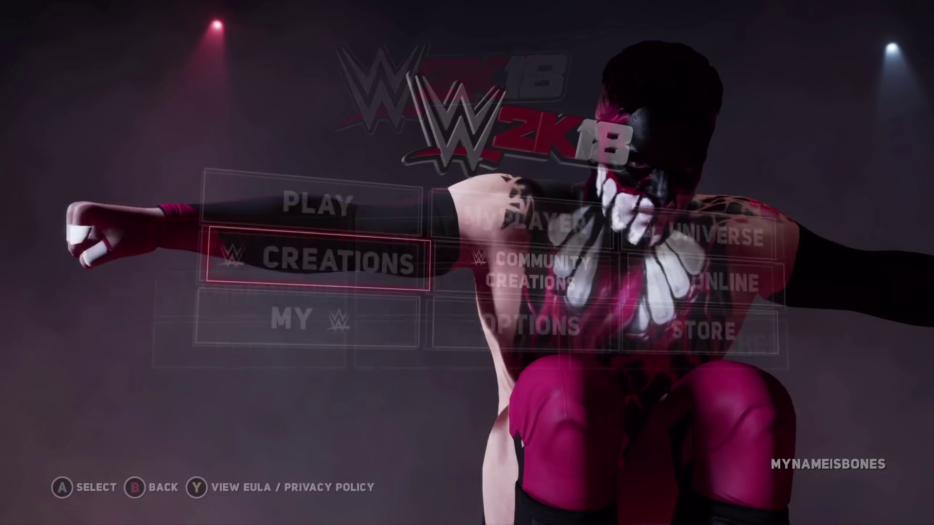
key("Right")
key("Down")
key("Left")
key("Up")
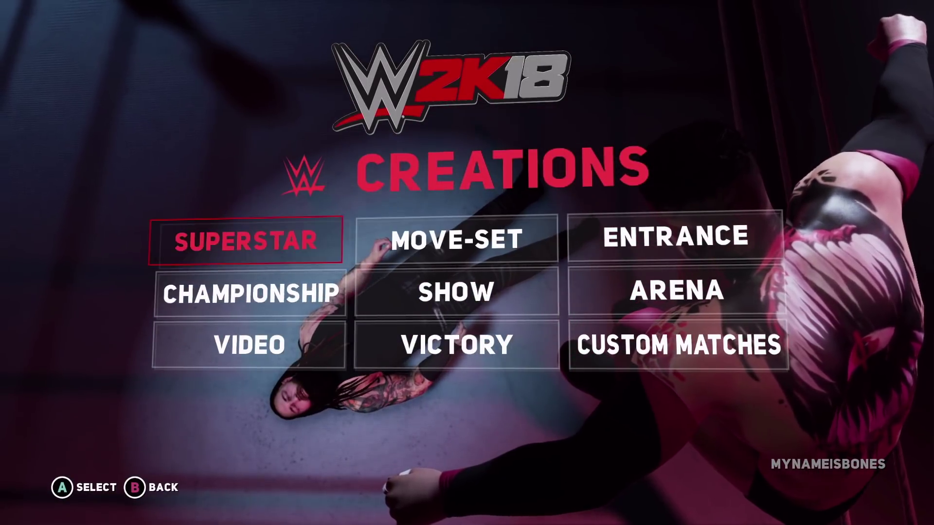
key("Return")
- Start creating a new male custom superstar
key("Right")
key("Right")
key("Return")
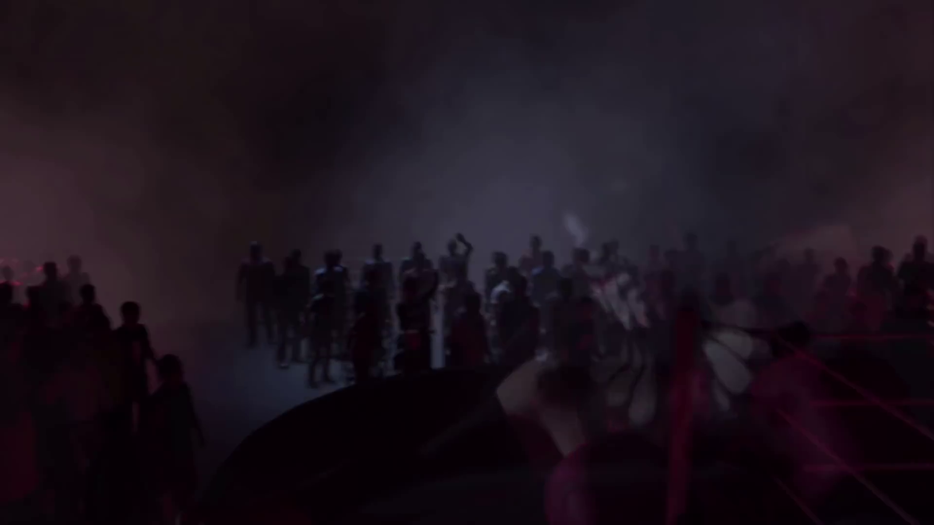
key("Right")
key("Return")
key("Return")
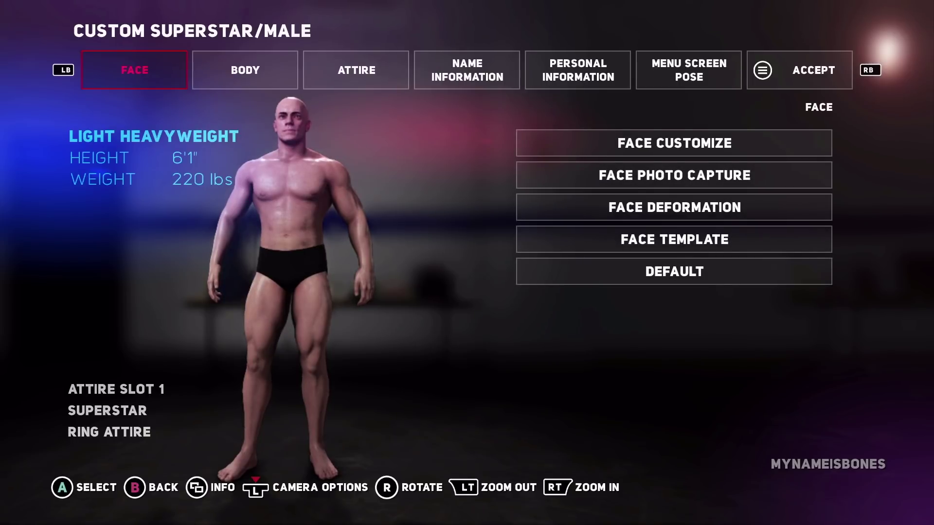
- Look through the teeth, blemishes and wrinkle categories under Face Customize and return to the main customization categories
key("Return")
key("Return")
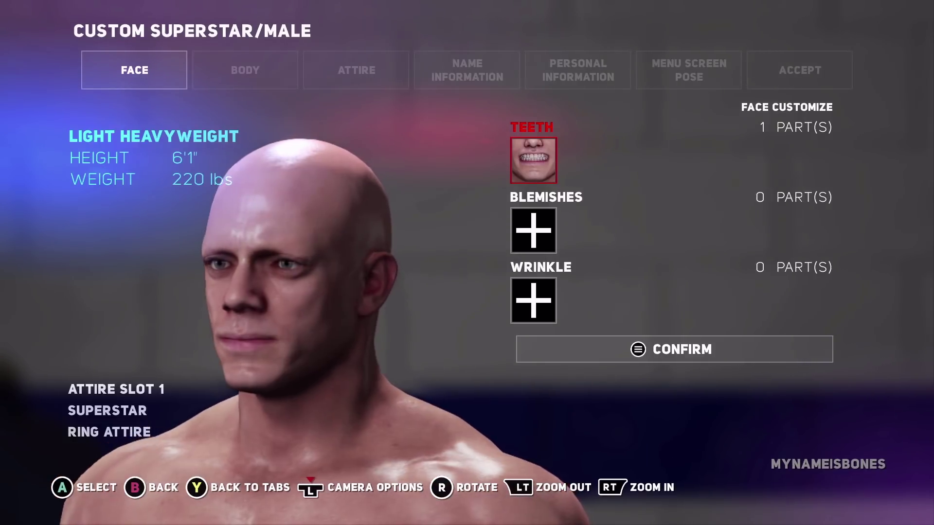
key("Down")
key("Down")
key("Down")
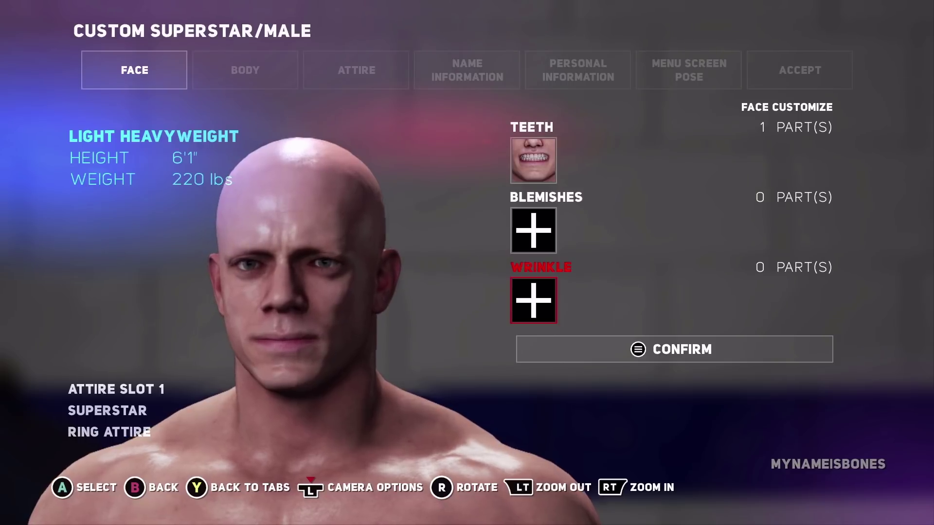
key("Down")
key("Down")
key("Down")
key("Down")
key("Up")
key("Return")
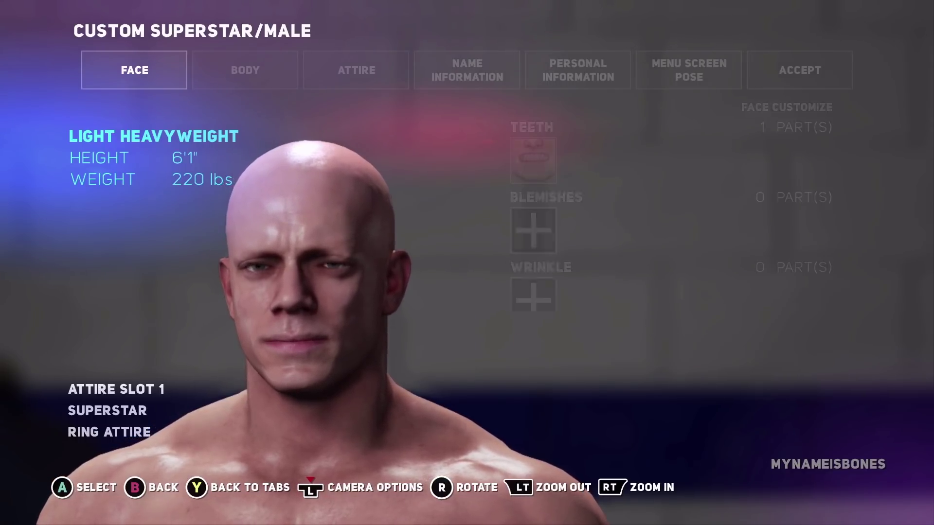
key("Down")
key("Up")
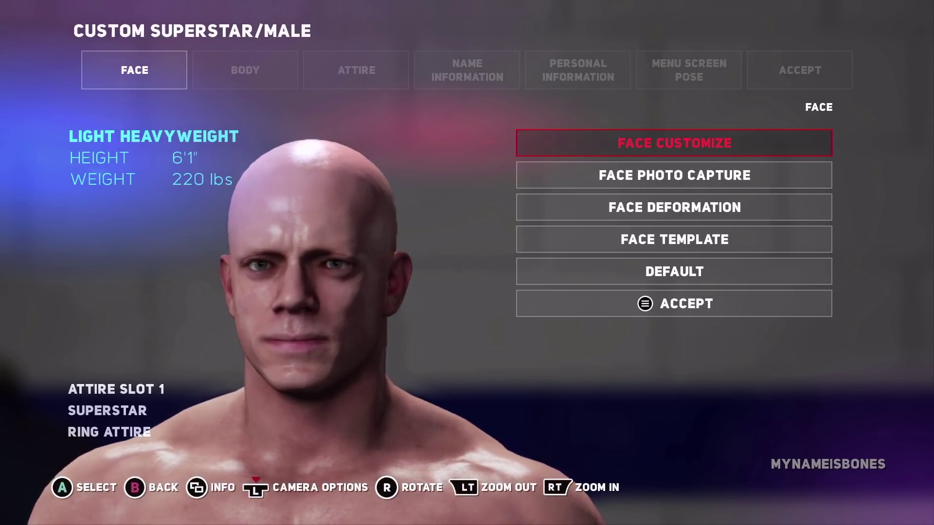
key("Escape")
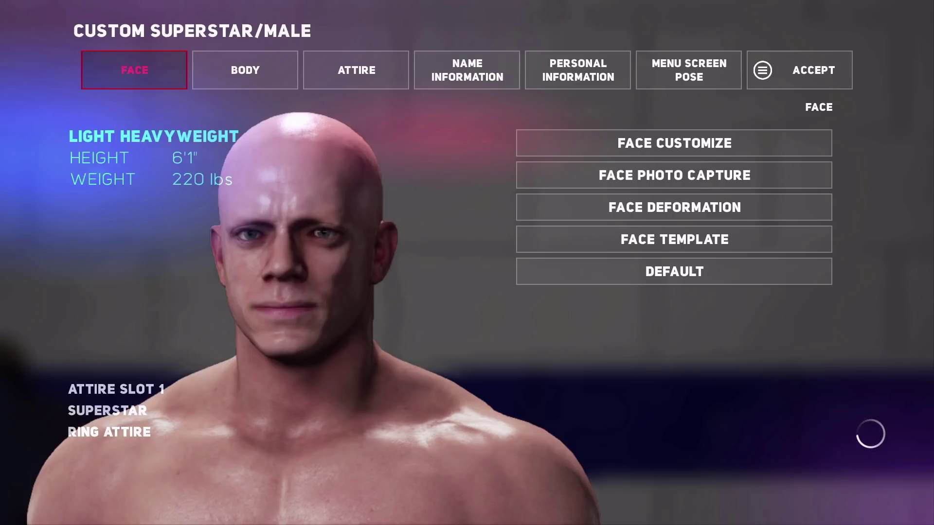
- Open the hairstyle selection for the superstar's ring attire
key("e")
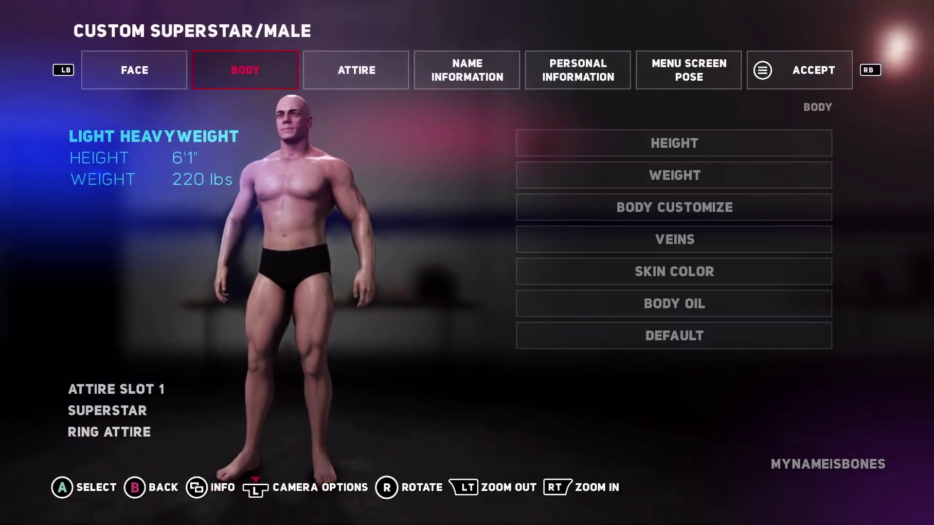
key("e")
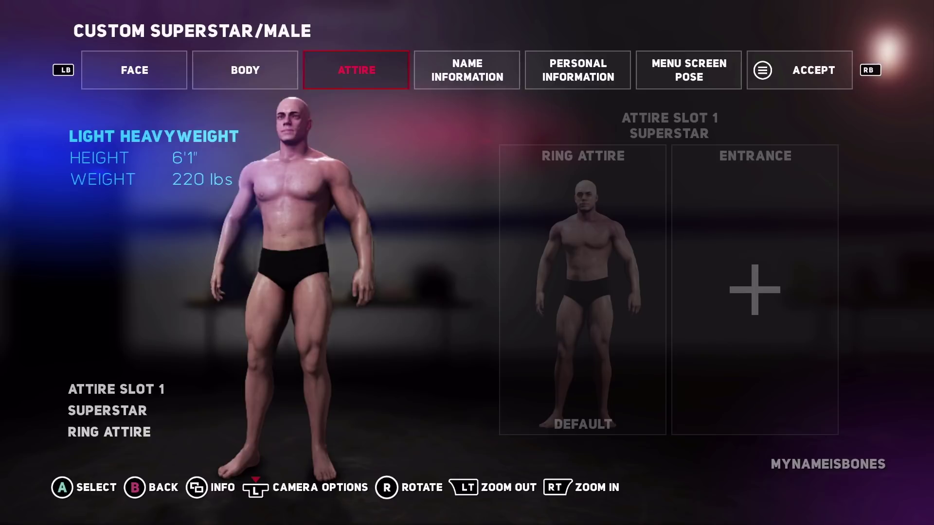
key("Return")
key("Return")
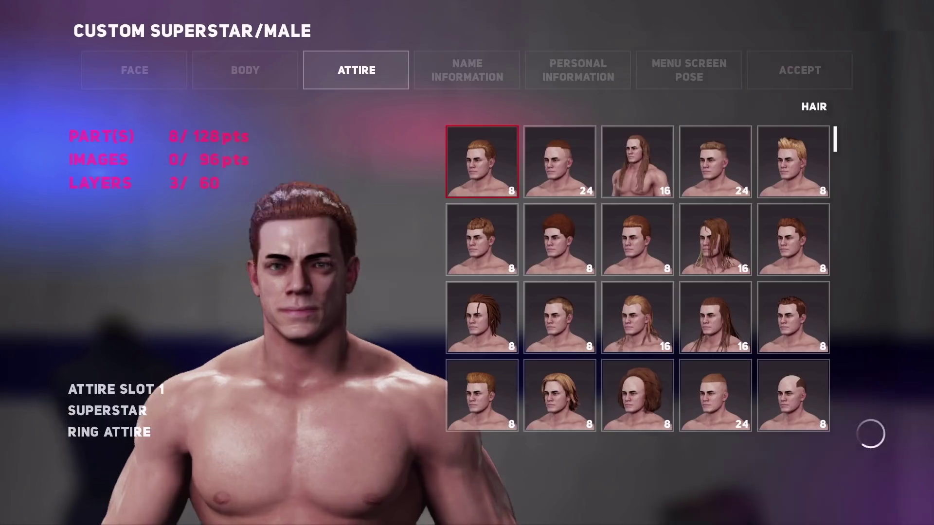
- Preview several hairstyles and apply the short reddish-brown one at the end of the third row
key("Right")
key("Right")
key("Right")
key("Down")
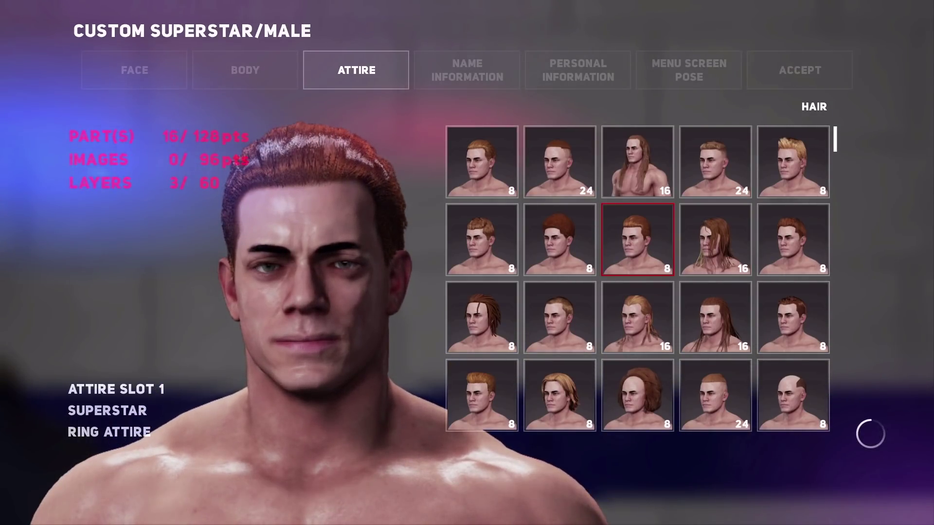
key("Right")
key("Down")
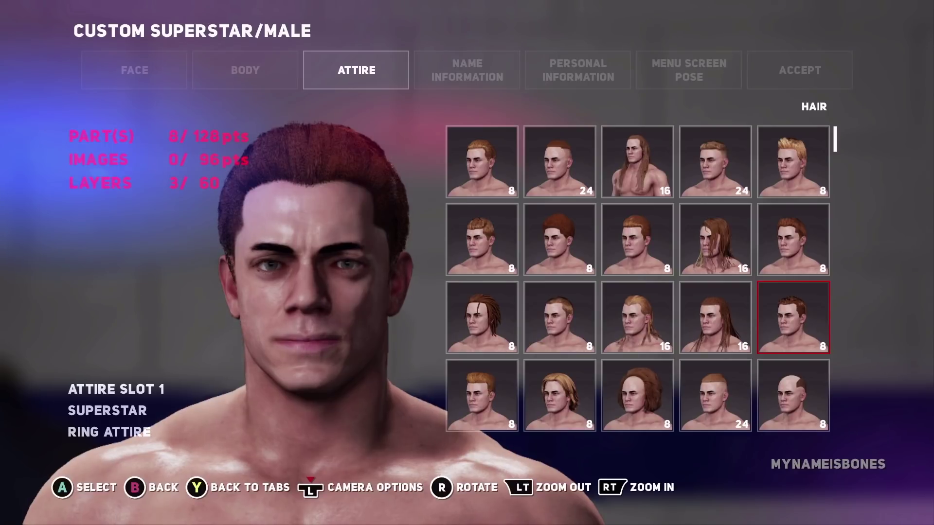
key("Return")
key("Escape")
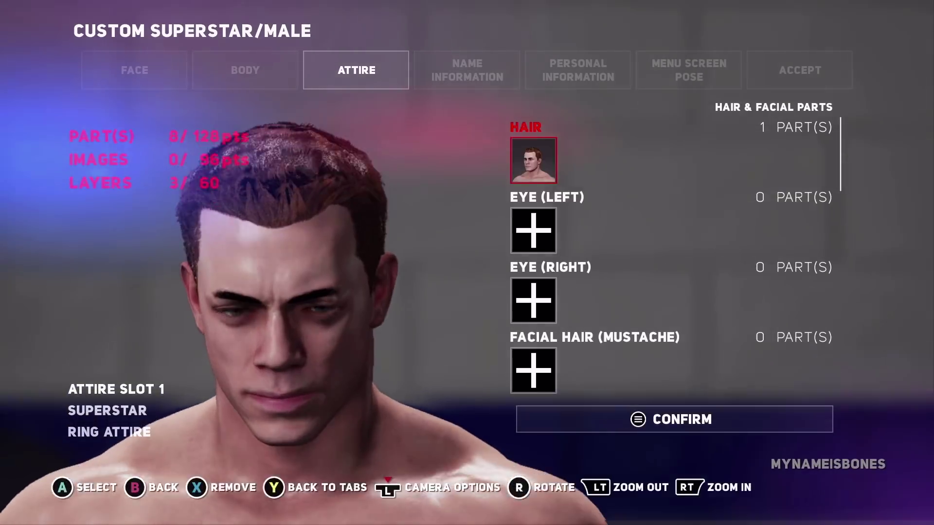
- Go through the Hair & Facial Parts categories to Eyebrows and select an eyebrow style
key("Down")
key("Down")
key("Down")
key("Down")
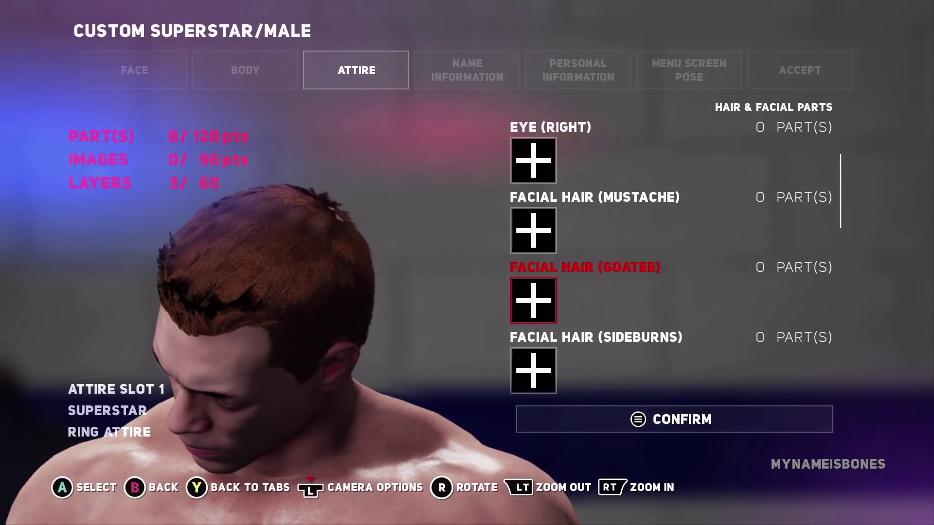
key("Down")
key("Down")
key("Down")
key("Down")
key("Down")
key("Up")
key("Up")
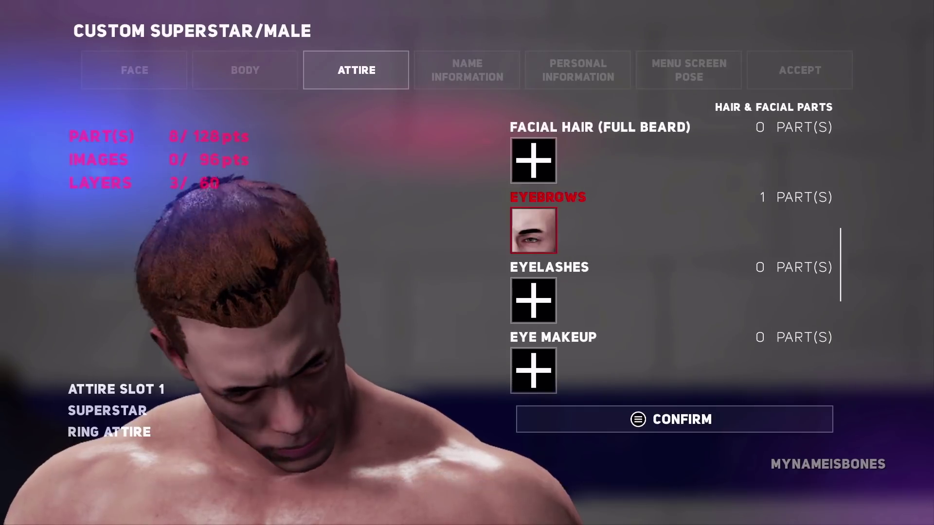
key("Return")
key("Return")
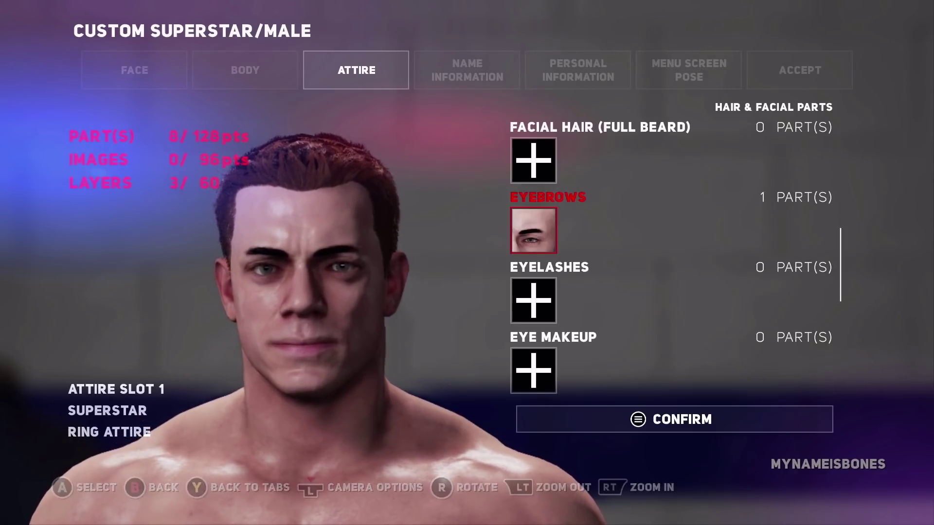
- Look through the remaining Hair & Facial Parts categories, from eyelashes to scars and face paint, and leave the list
key("Down")
key("Down")
key("Down")
key("Down")
key("Down")
key("Down")
key("Down")
key("Down")
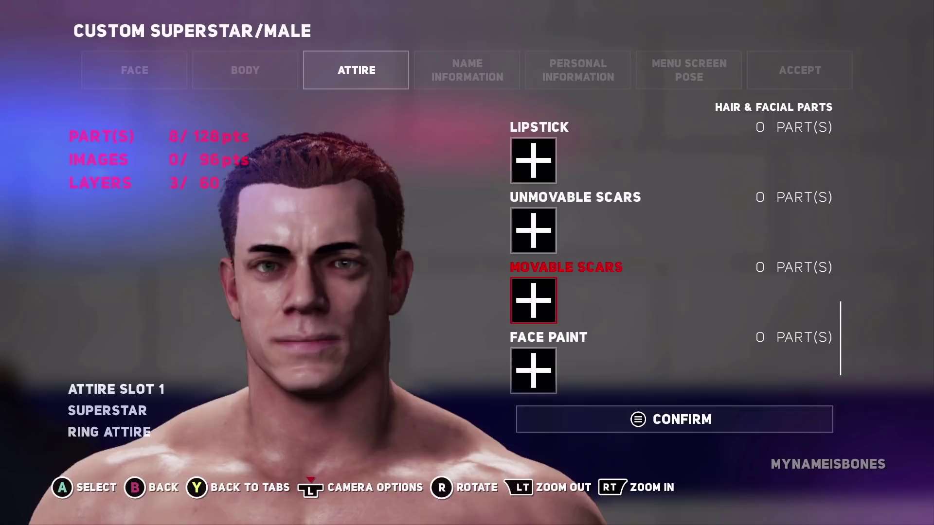
key("Down")
key("Down")
key("Escape")
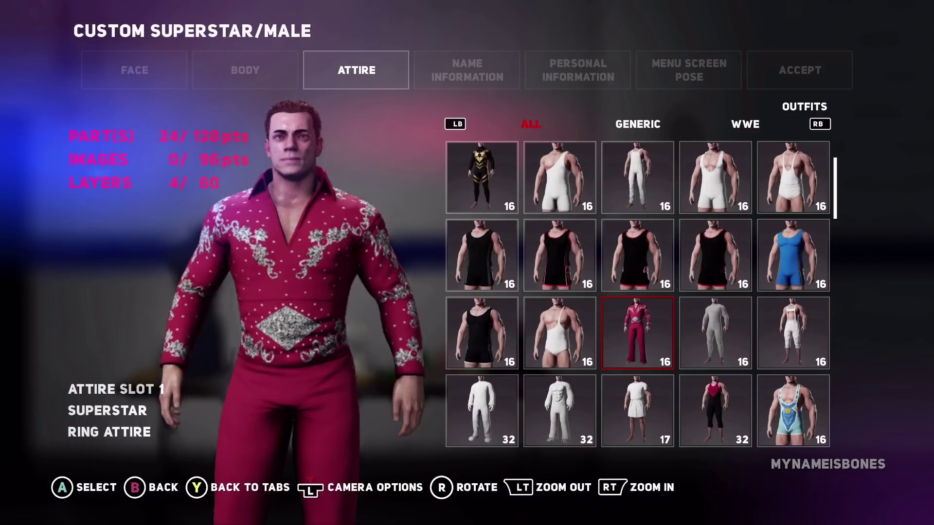
- Apply the red embroidered jumpsuit from the outfits and set its 1st color to the white sample color
key("Escape")
key("Return")
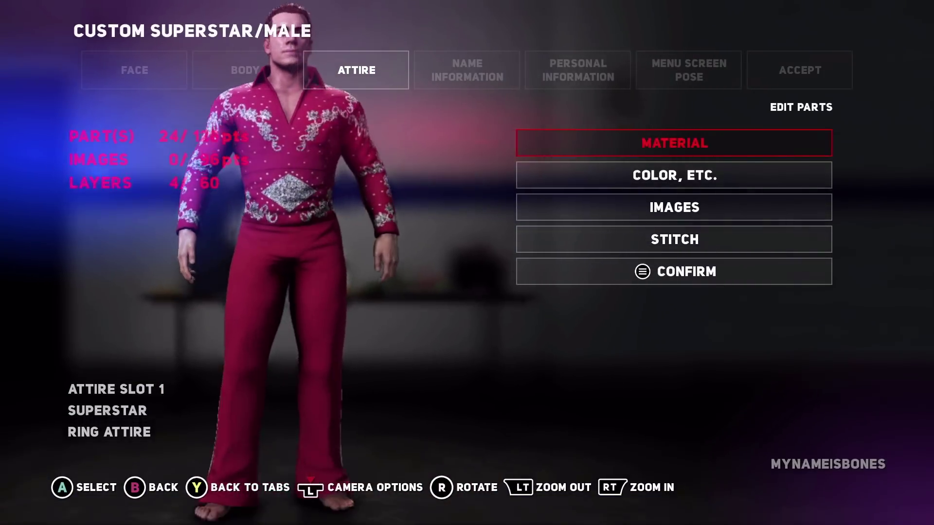
key("Down")
key("Return")
key("Return")
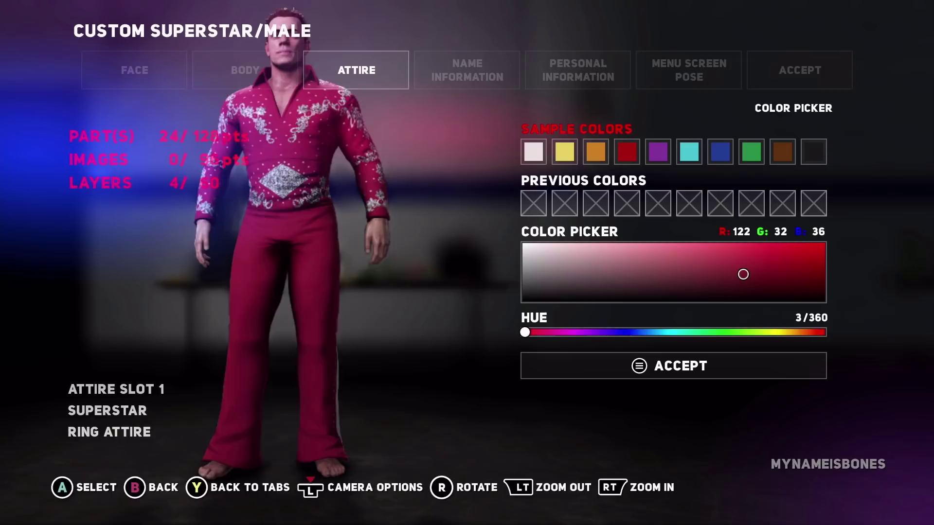
key("Return")
key("Return")
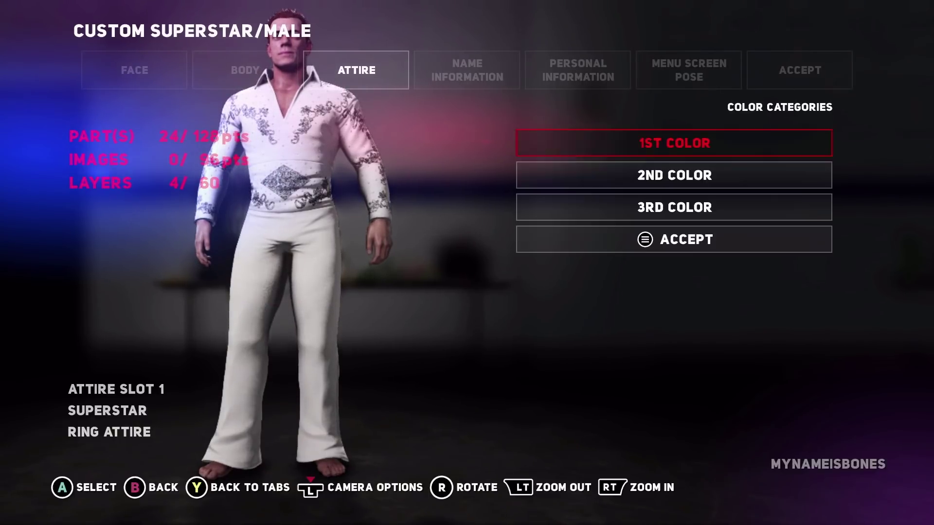
- Preview several sample colors for the jumpsuit's embroidery and set the 2nd color to the blue sample
key("Down")
key("Return")
key("Right")
key("Right")
key("Right")
key("Right")
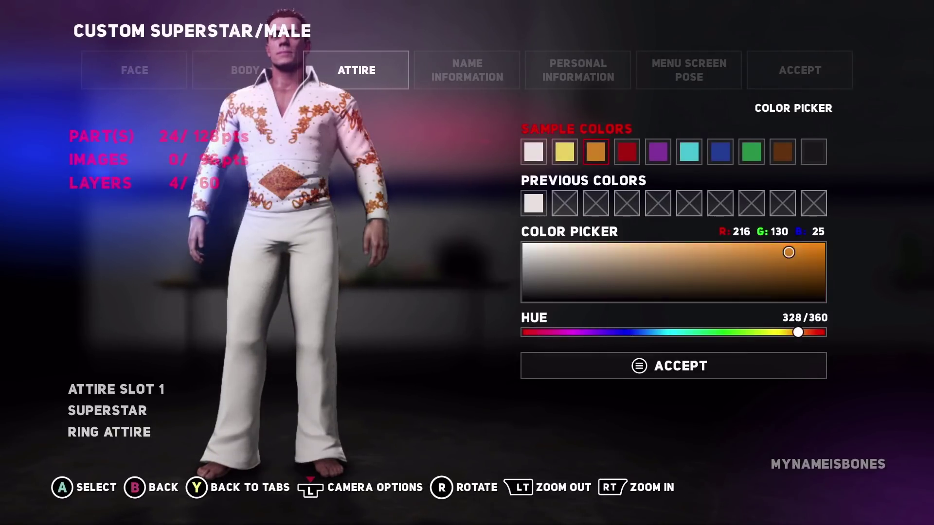
key("Left")
key("Left")
key("Right")
key("Right")
key("Right")
key("Right")
key("Right")
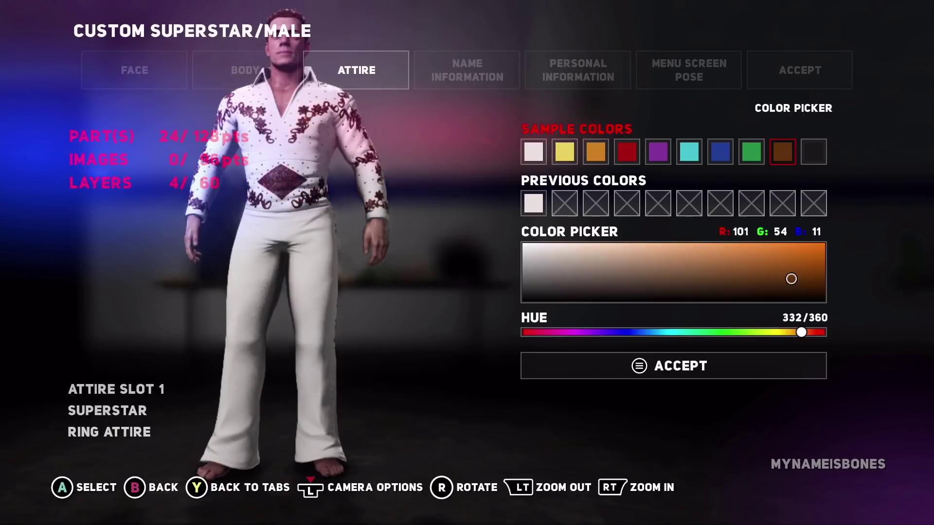
key("Return")
- Set the jumpsuit's 3rd color to the blue sample (R 29, G 64, B 156) and leave the color settings
key("Down")
key("Return")
key("Right")
key("Right")
key("Right")
key("Right")
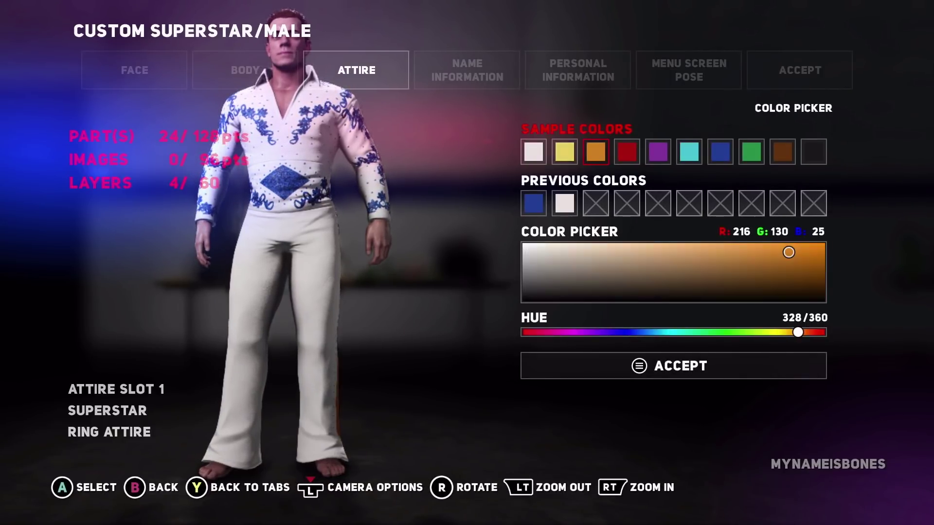
key("Right")
key("Right")
key("Right")
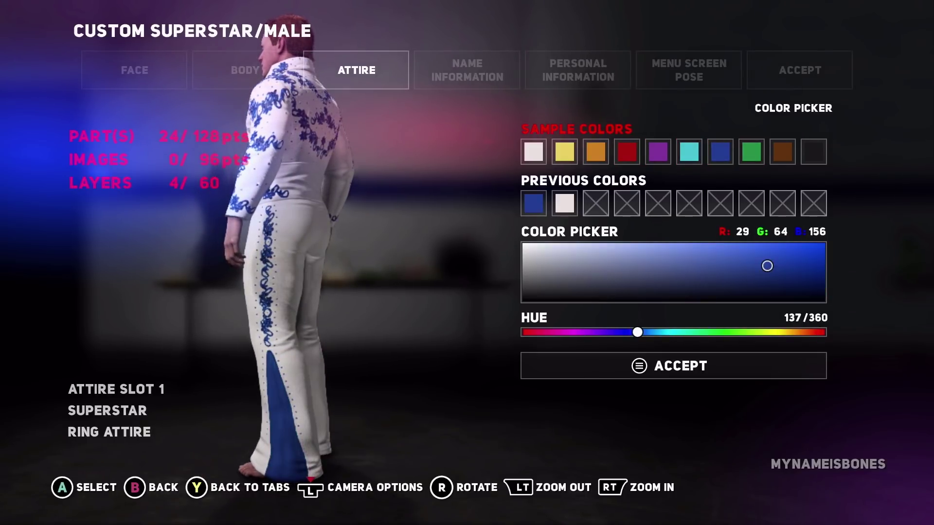
key("Return")
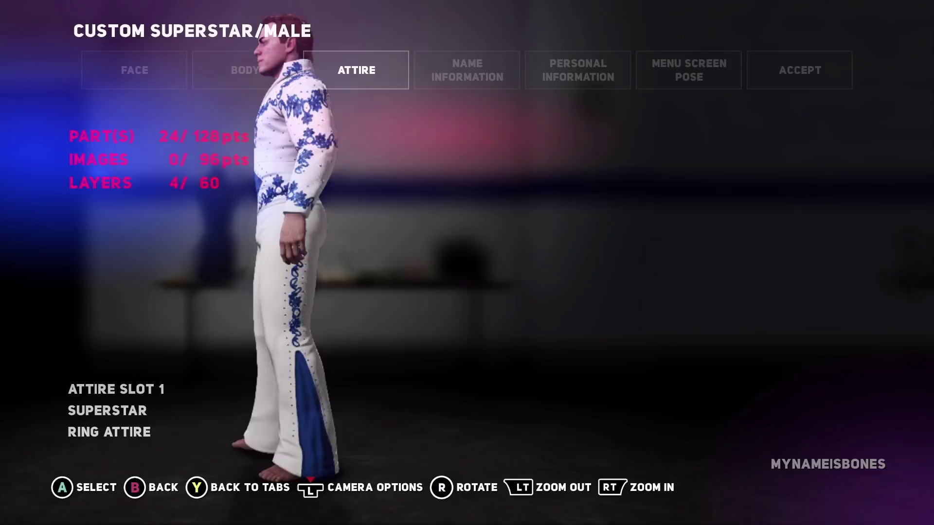
key("Escape")
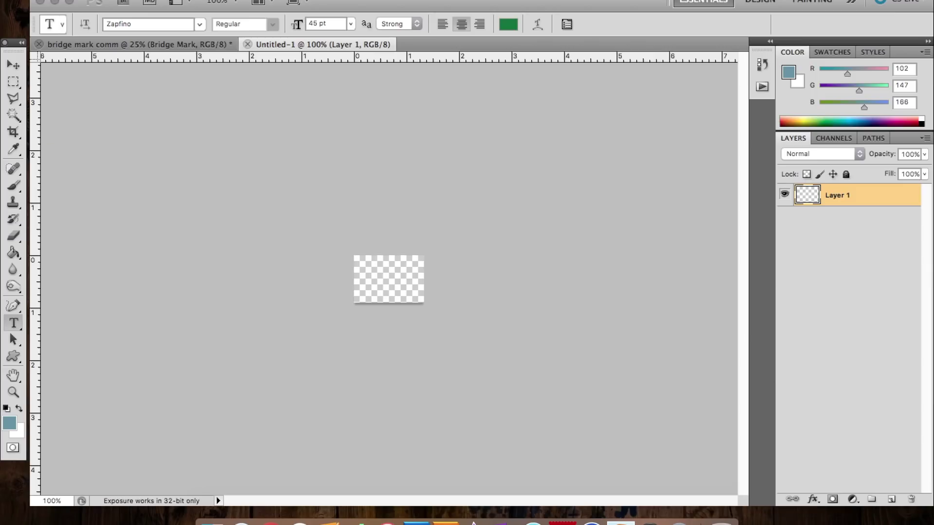
- Switch to Photoshop and set the Untitled-1 document's canvas size to 512 by 512 pixels
left_click(181, 1)
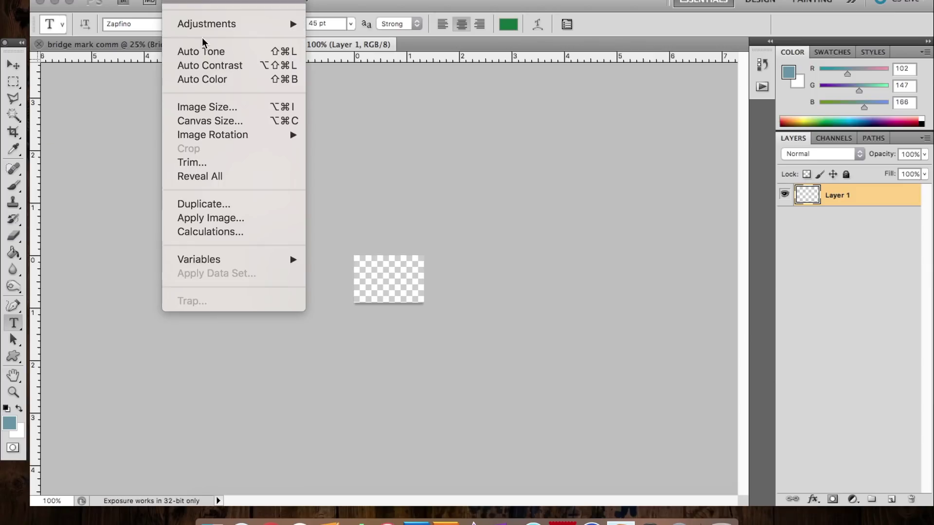
left_click(212, 121)
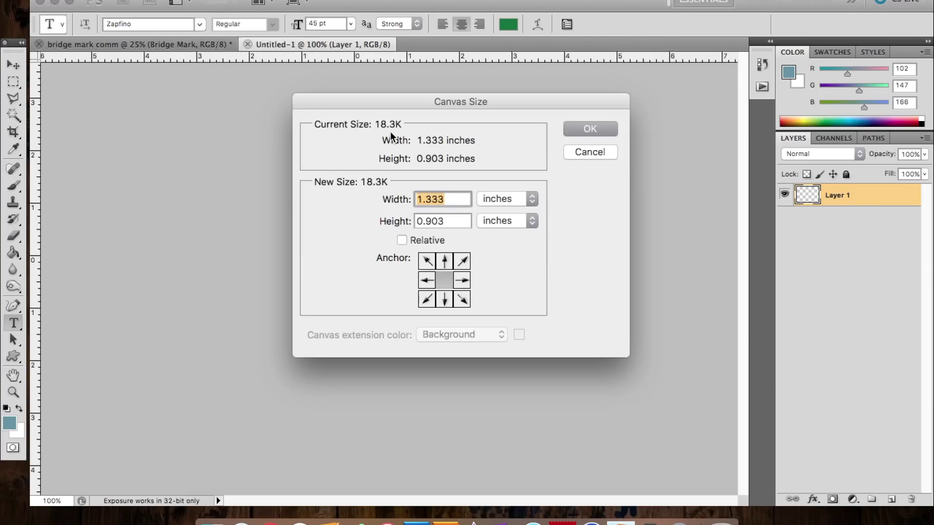
left_click(529, 192)
left_click(501, 191)
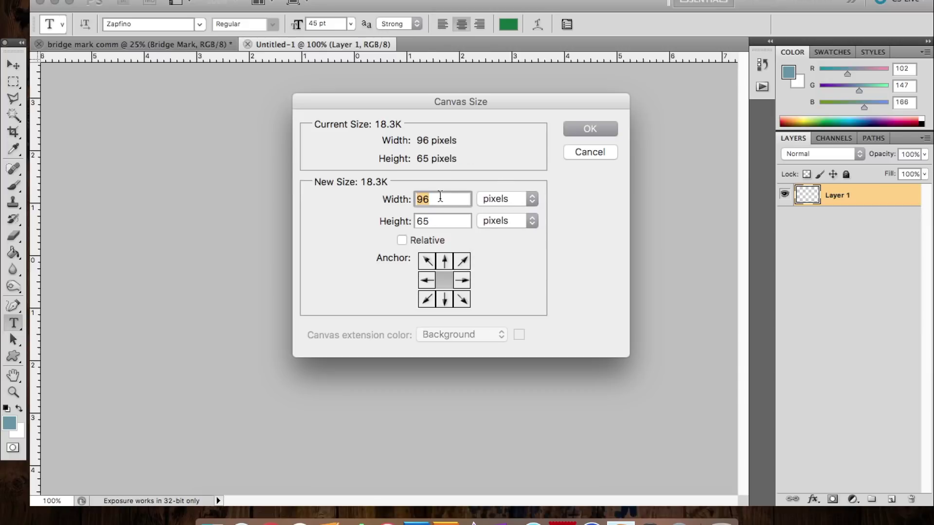
type("512")
key("Tab")
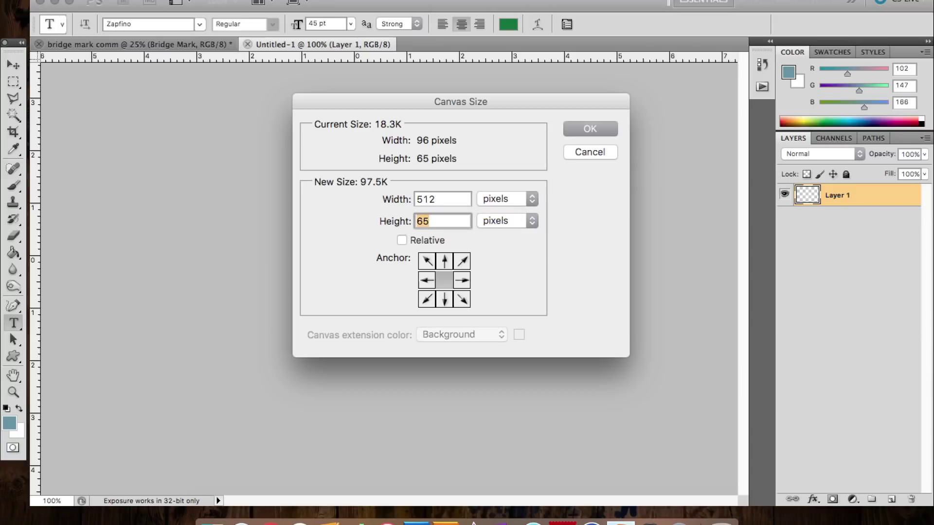
type("512")
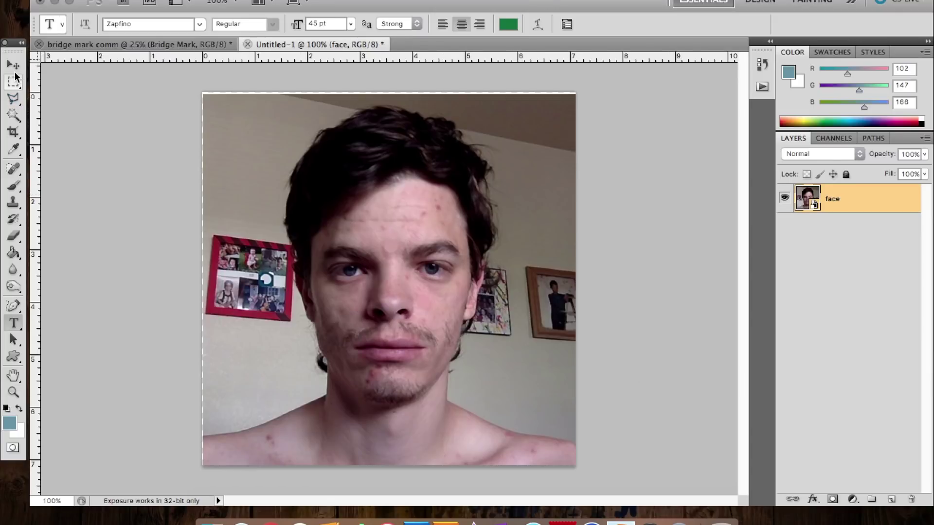
- Draw an elliptical marquee selection around the face in the photo, from the hair above the forehead to the chin
left_click(13, 83)
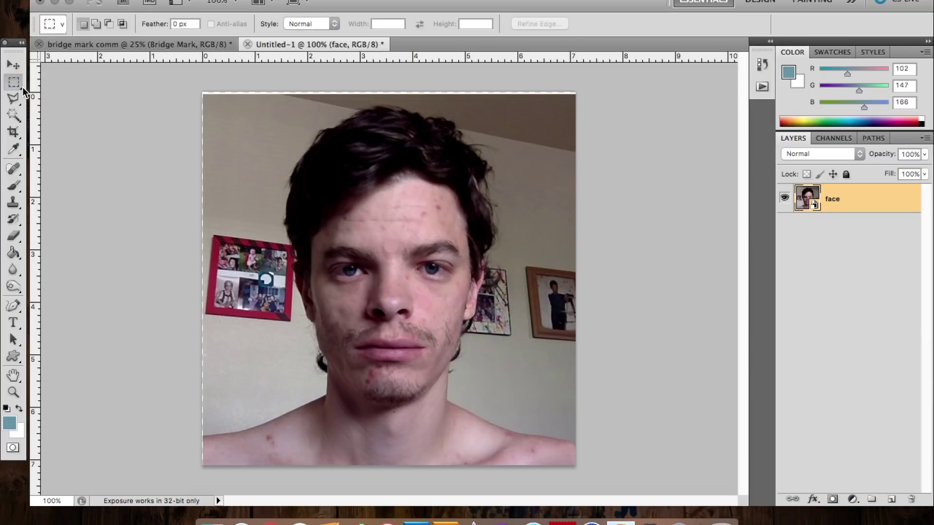
left_click_drag(22, 87, 48, 94)
left_click_drag(304, 149, 338, 387)
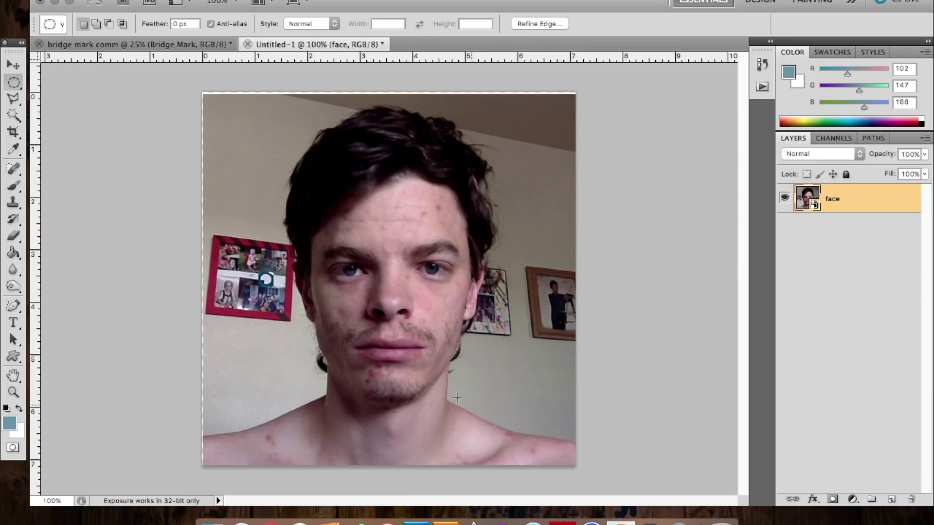
left_click_drag(388, 313, 391, 312)
left_click_drag(391, 312, 390, 314)
key("Return")
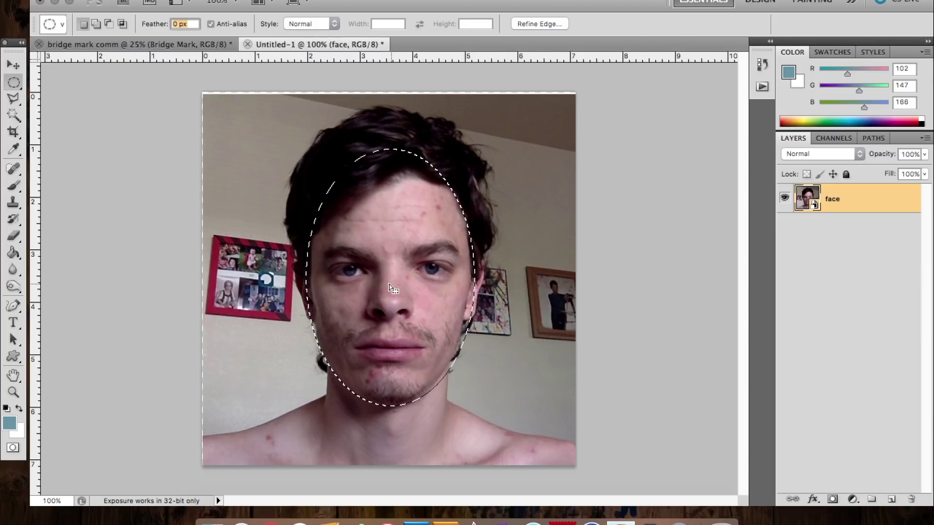
- Invert the oval selection, rasterize the face layer, delete the background around the face and deselect
left_click(176, 0)
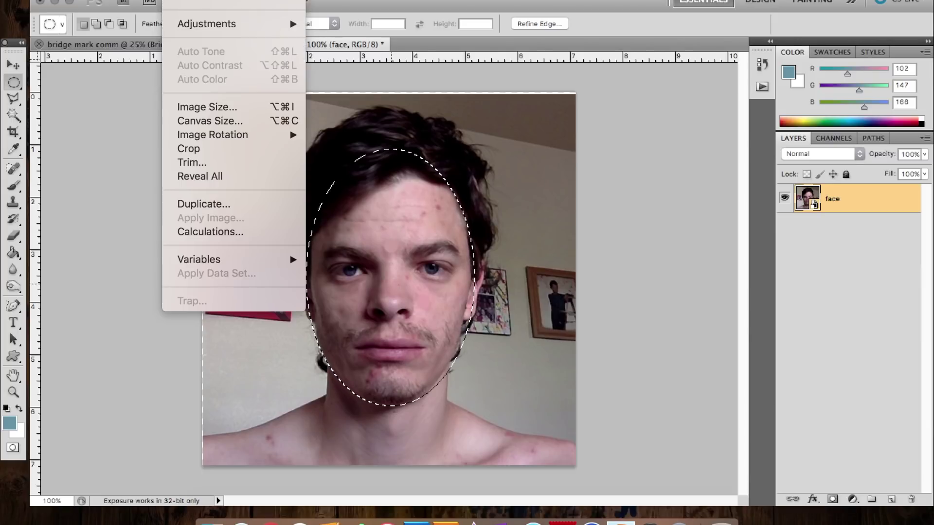
mouse_move(258, 0)
left_click(274, 34)
key("e")
left_click(228, 114)
key("Return")
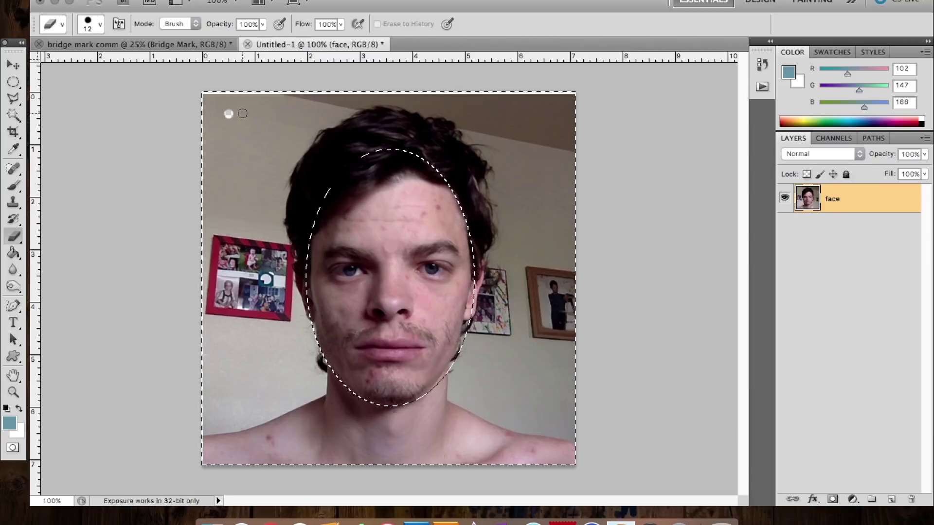
key("Delete")
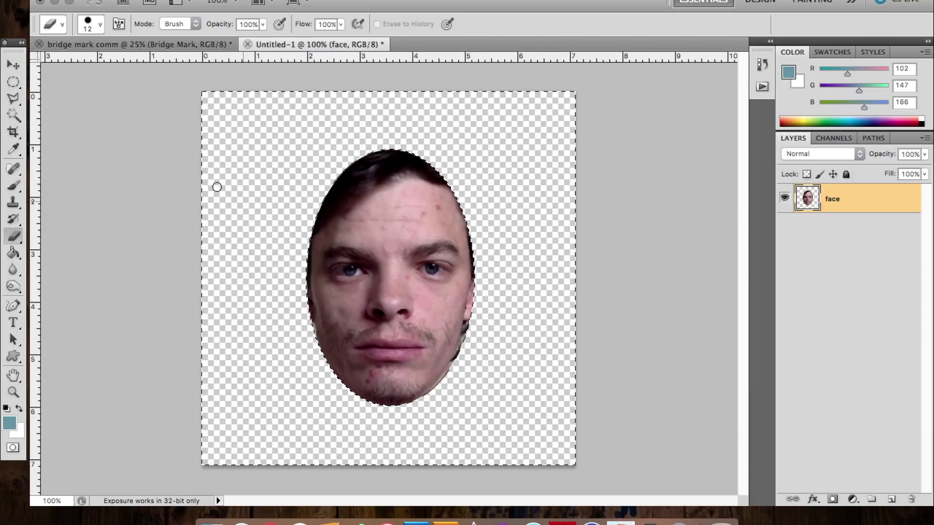
key("ctrl+d")
- Select the right half of the cut-out face with a rectangular marquee along its centre line and copy it
key("m")
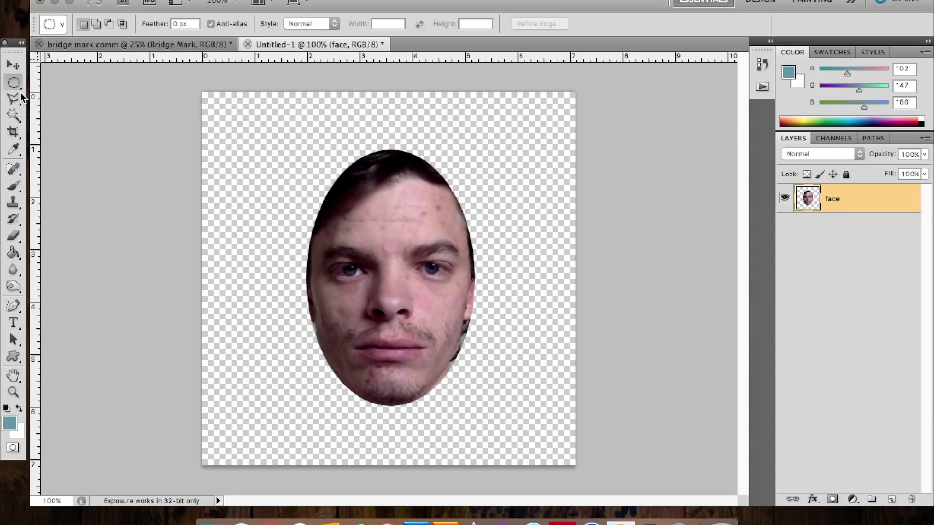
left_click_drag(19, 90, 46, 78)
left_click(395, 143)
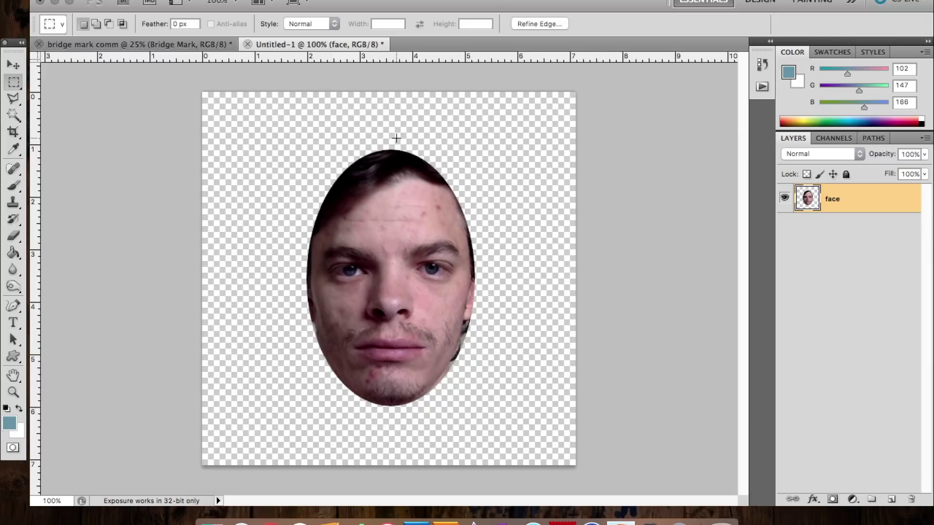
left_click_drag(418, 319, 483, 425)
left_click_drag(435, 359, 435, 360)
left_click(191, 5)
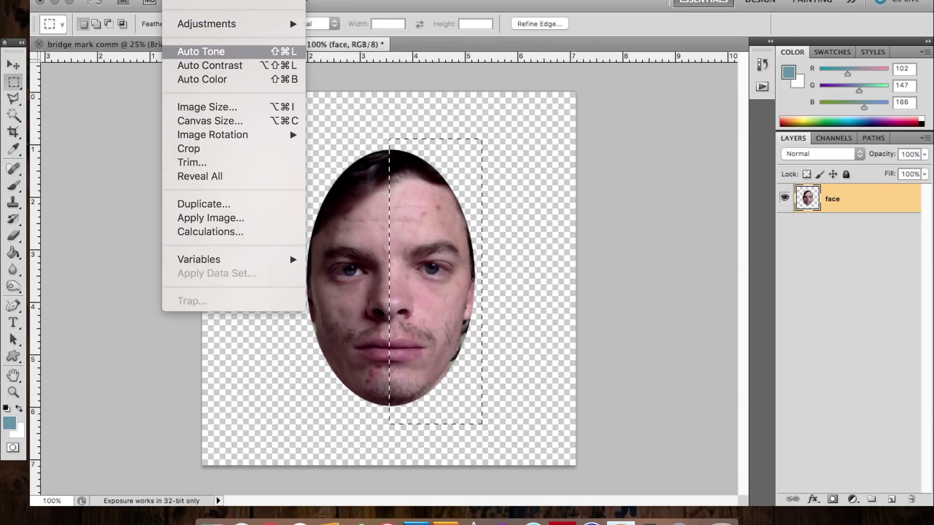
mouse_move(145, 1)
left_click(155, 96)
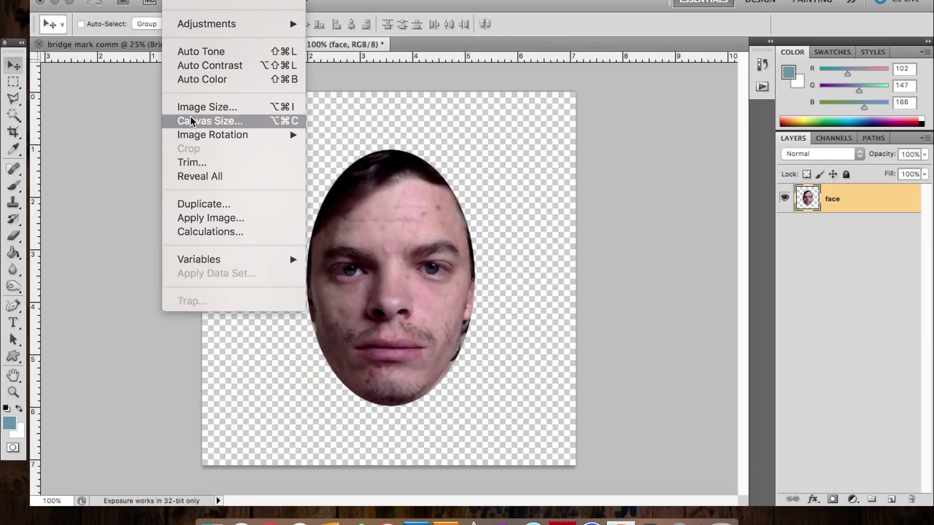
- Flip the canvas horizontally and paste the copied half of the face as a new layer
mouse_move(199, 134)
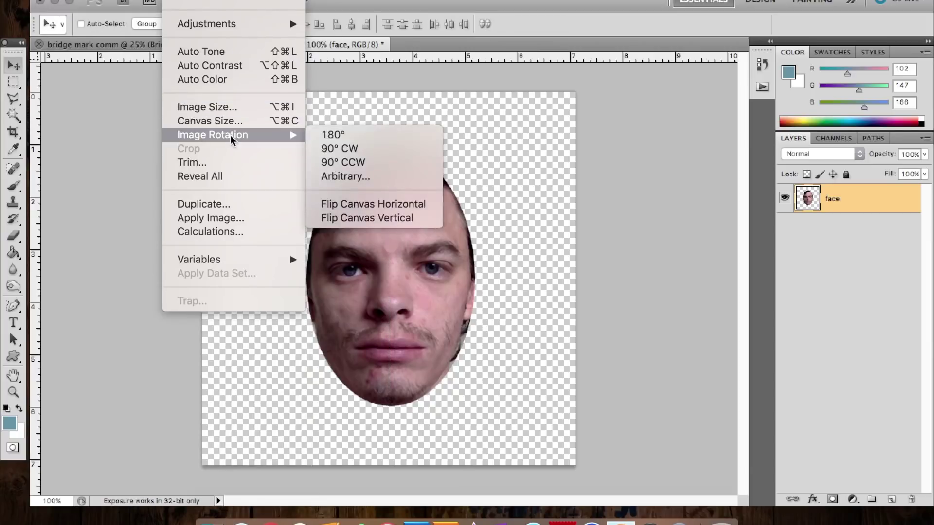
left_click(347, 217)
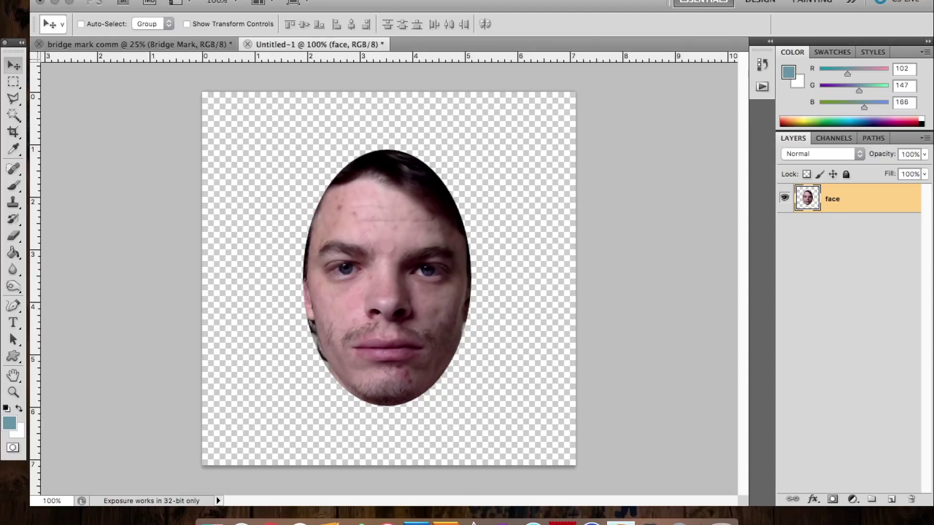
left_click(176, 0)
mouse_move(145, 0)
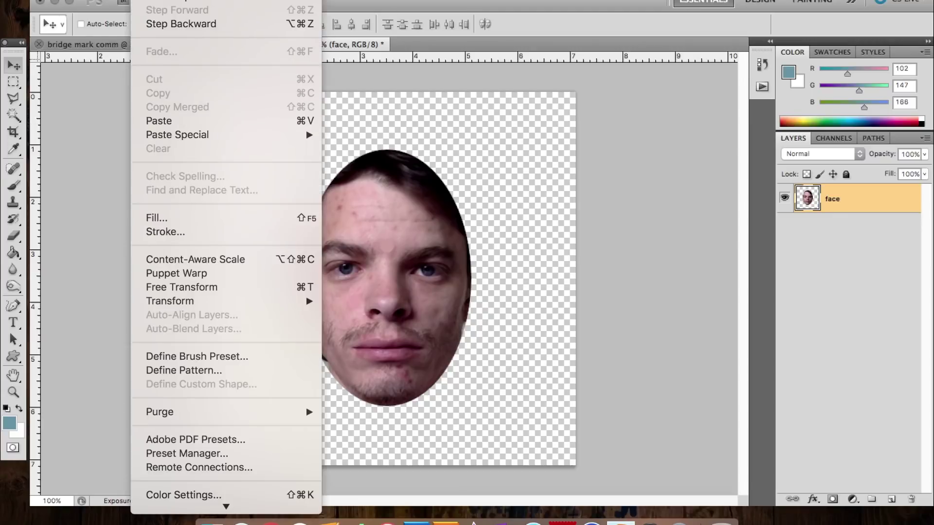
left_click(161, 122)
- Move the pasted half over the right side of the flipped face and nudge it until both halves line up symmetrically
mouse_move(424, 305)
left_mouse_down()
mouse_move(389, 297)
mouse_move(476, 304)
mouse_move(435, 298)
left_mouse_up()
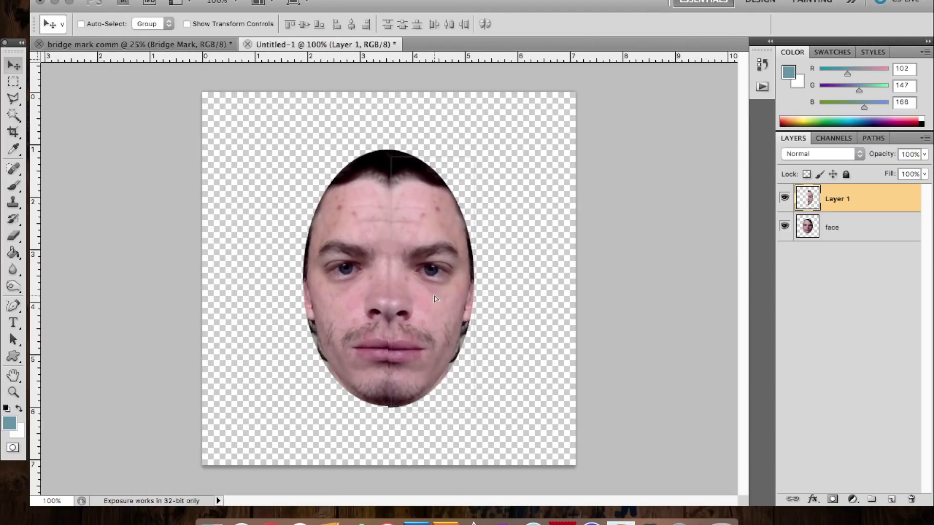
key("Left")
key("Left")
key("Left")
key("Left")
key("Left")
key("Left")
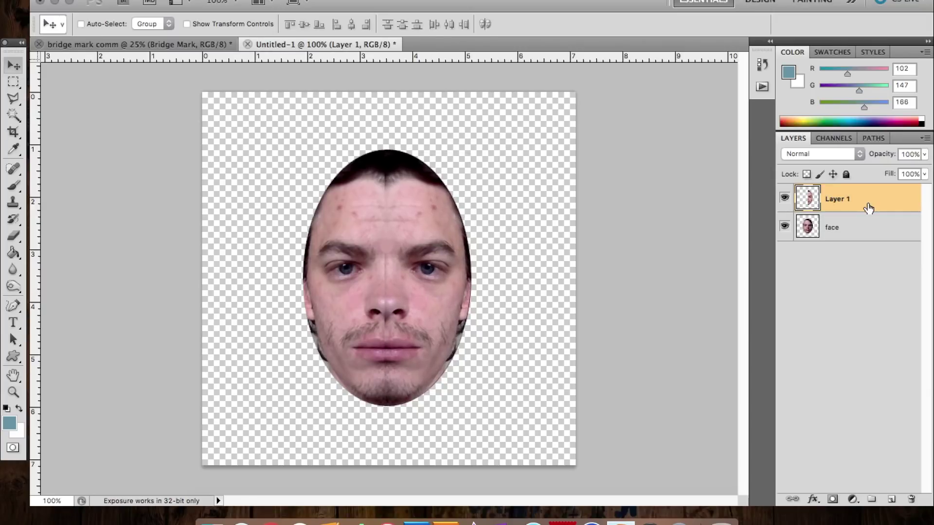
- Merge the pasted half layer and the face layer into a single layer
left_click(868, 238, "shift")
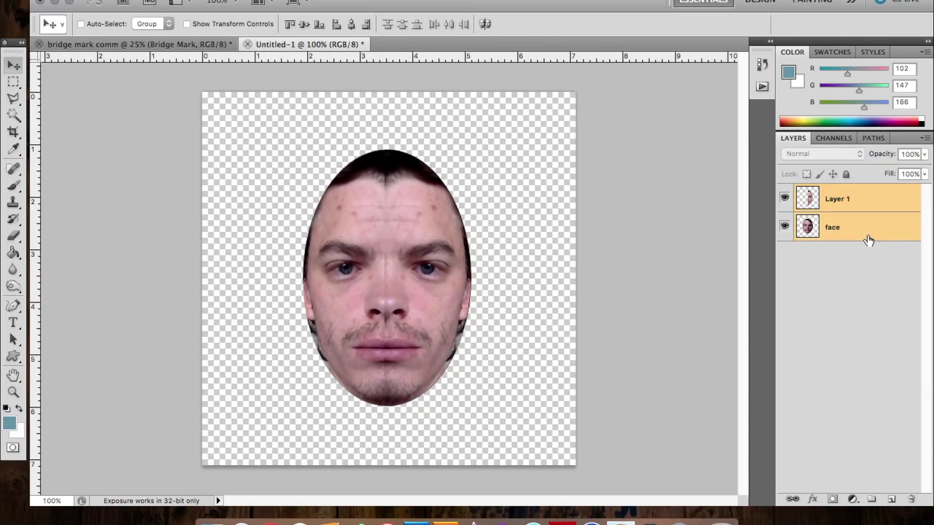
right_click(869, 238)
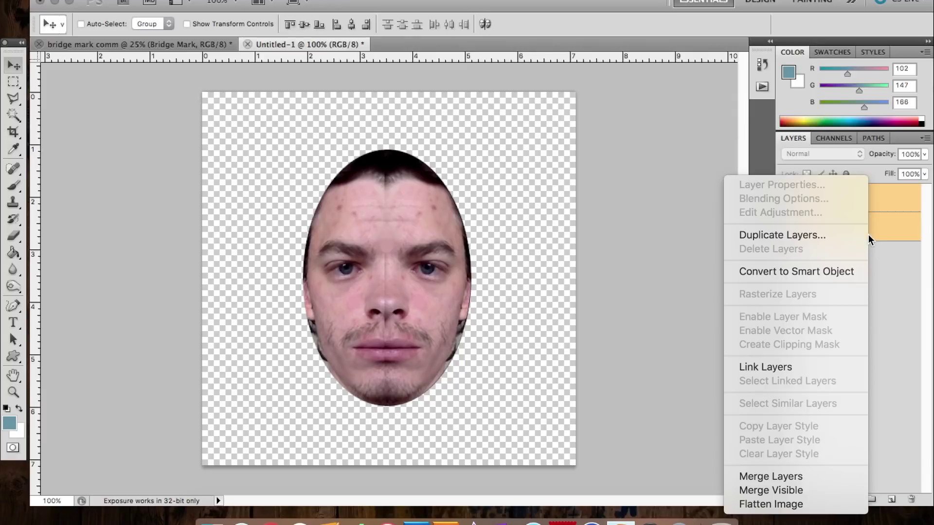
left_click(769, 471)
- Soften the centre seam, forehead blemishes and outer edges of the face with the Blur tool at a 13 px brush size
left_click(9, 274)
left_click_drag(20, 276, 57, 269)
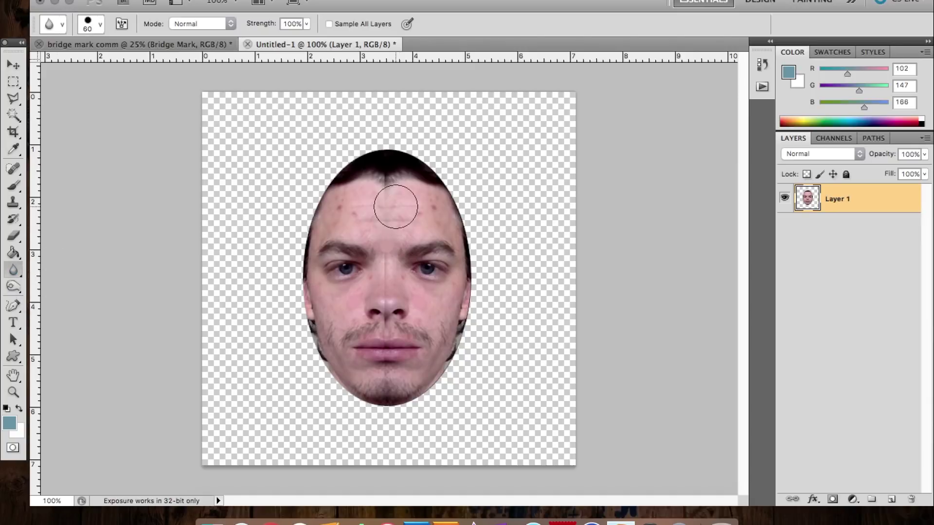
left_click(88, 24)
left_click_drag(59, 63, 58, 62)
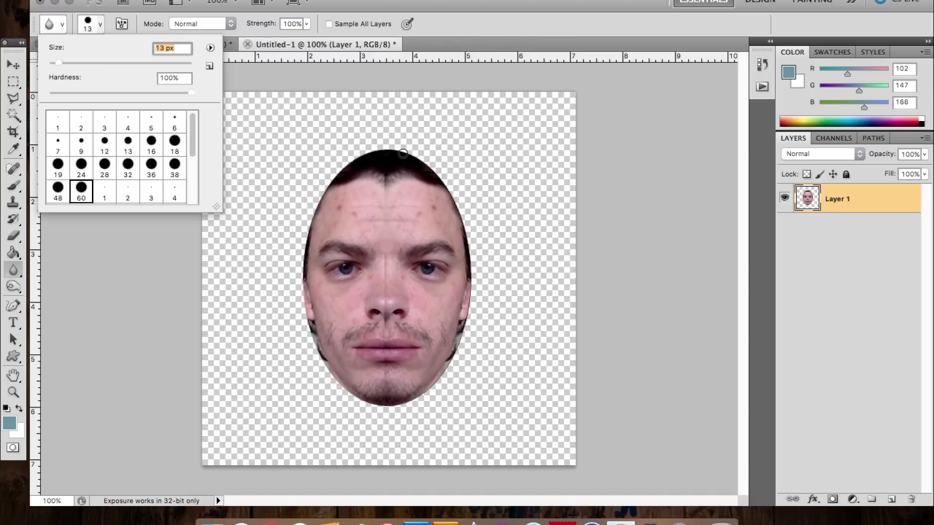
left_click(386, 173)
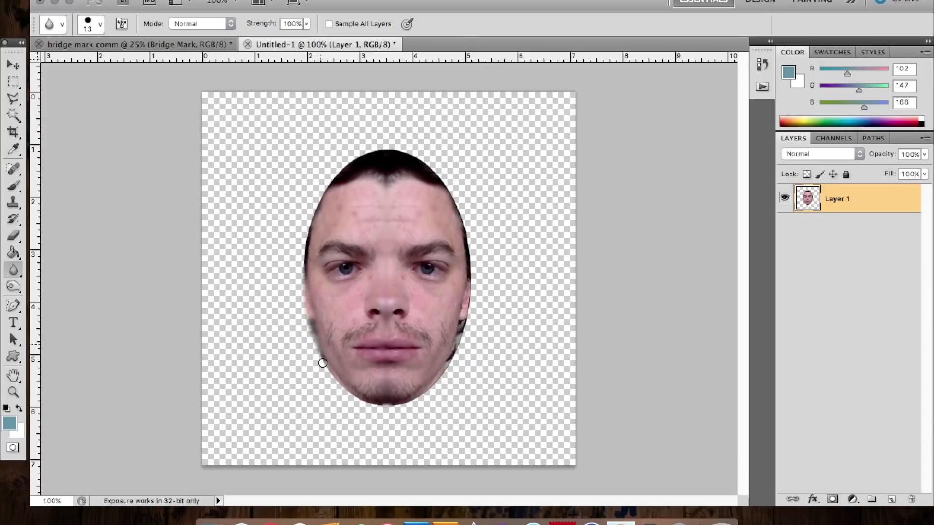
- Select the transparent background with the Magic Wand and invert the selection so only the face oval is selected
key("m")
key("super+0")
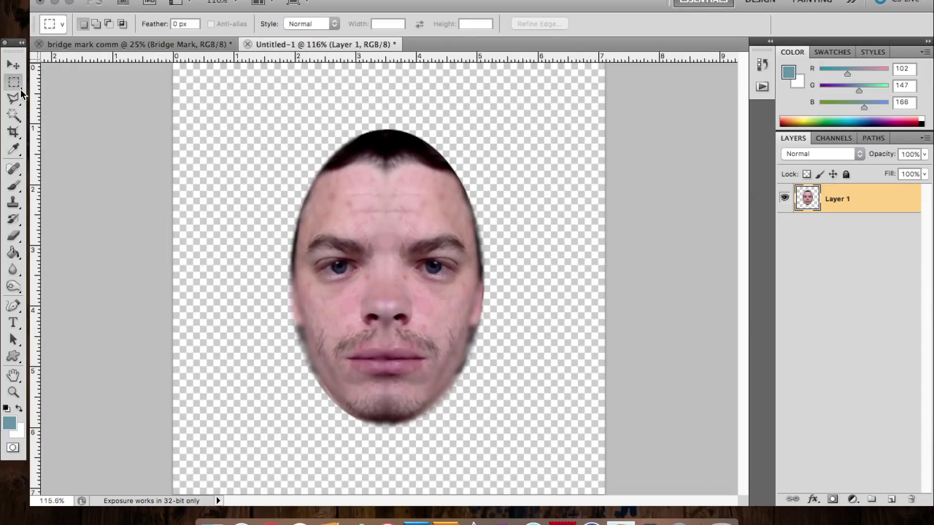
left_click(13, 115)
left_click(208, 118)
left_click(299, 1)
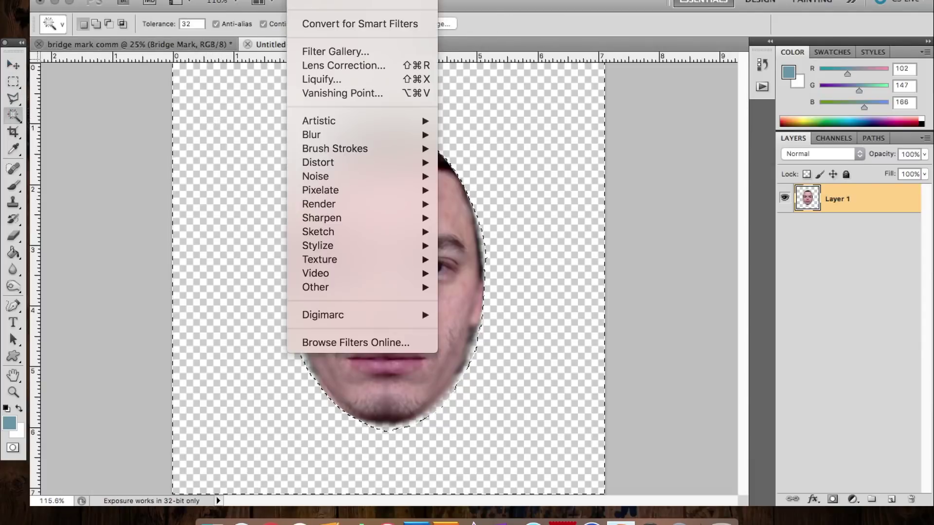
mouse_move(260, 1)
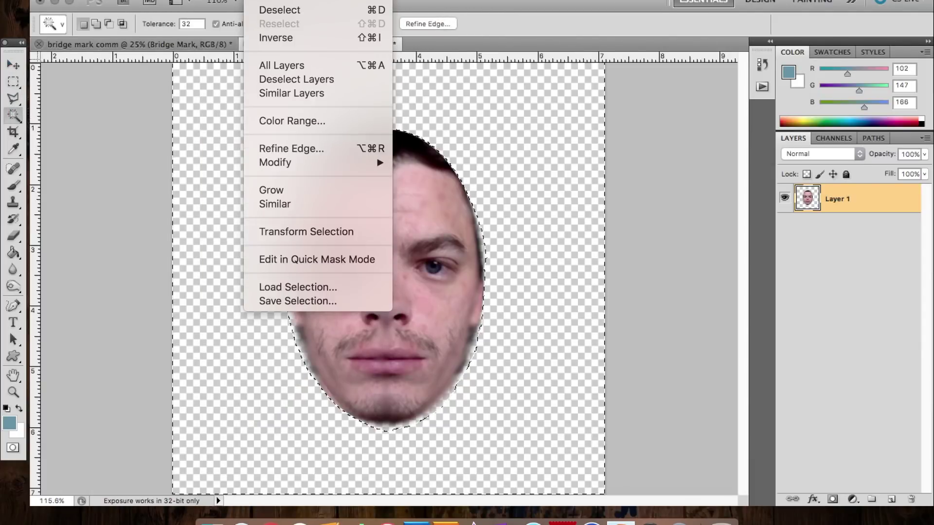
left_click(275, 38)
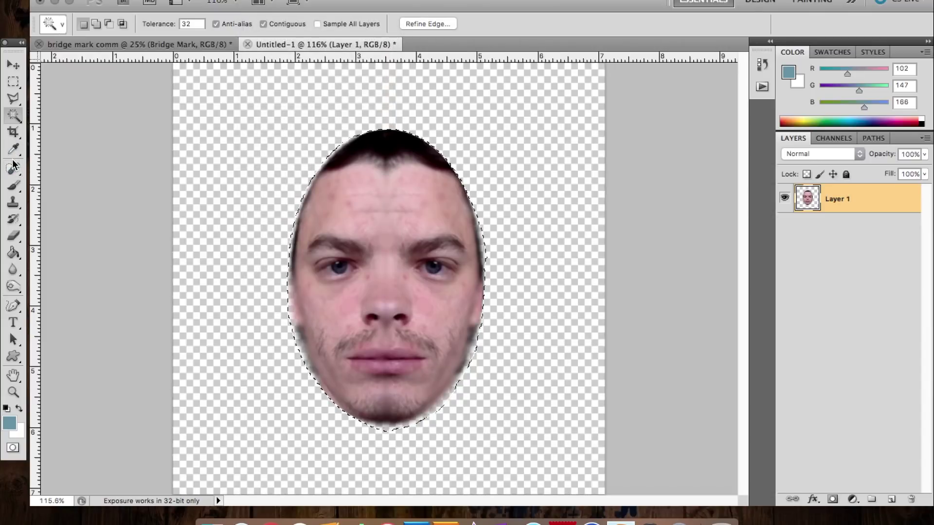
- Sample the pink skin tone from the upper forehead as the foreground colour, RGB 233, 178, 183
left_click(14, 150)
left_click(362, 179)
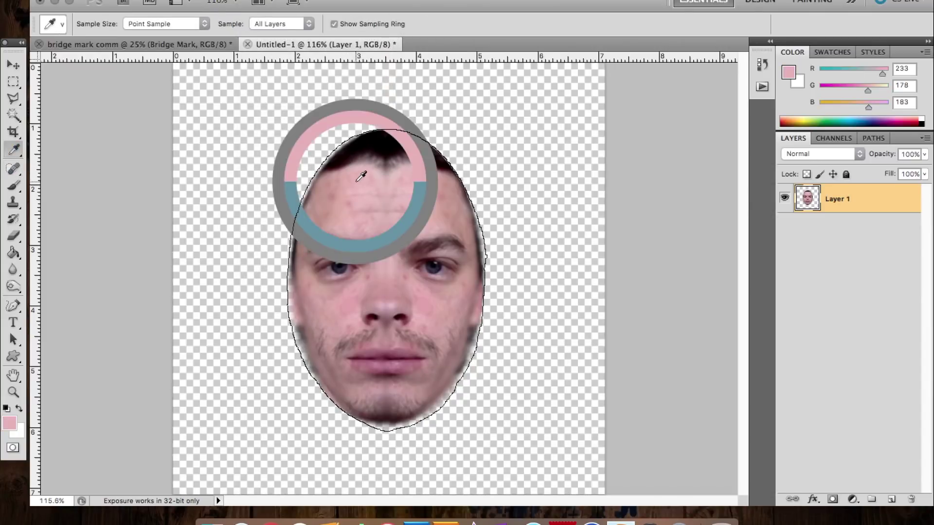
left_click(13, 271)
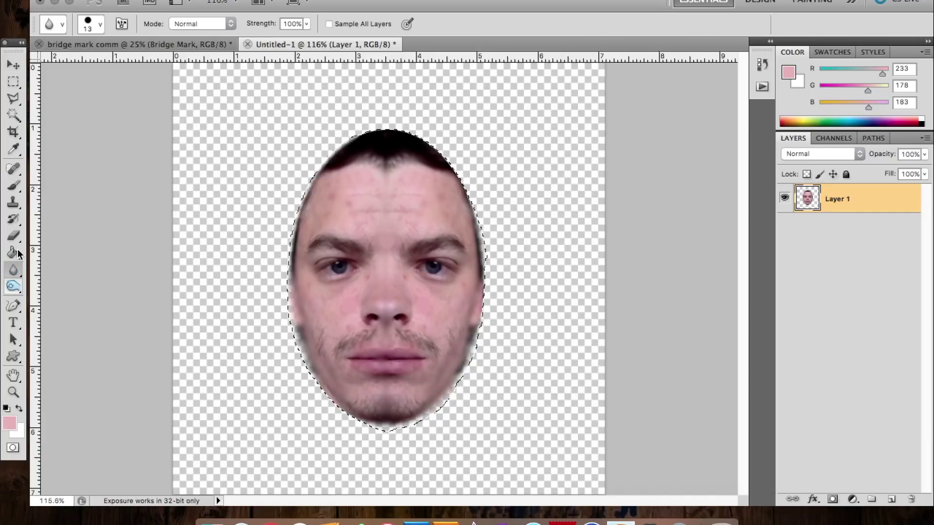
- Undo the thin test stroke and paint over the dark hair above the forehead with a 28 px brush in the sampled skin colour
left_click(13, 185)
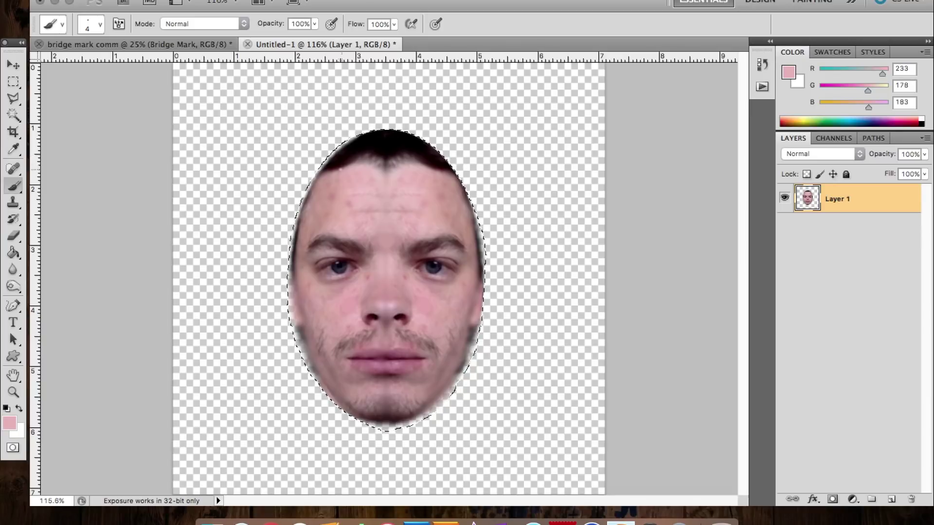
key("super+z")
left_click(92, 24)
left_click(105, 165)
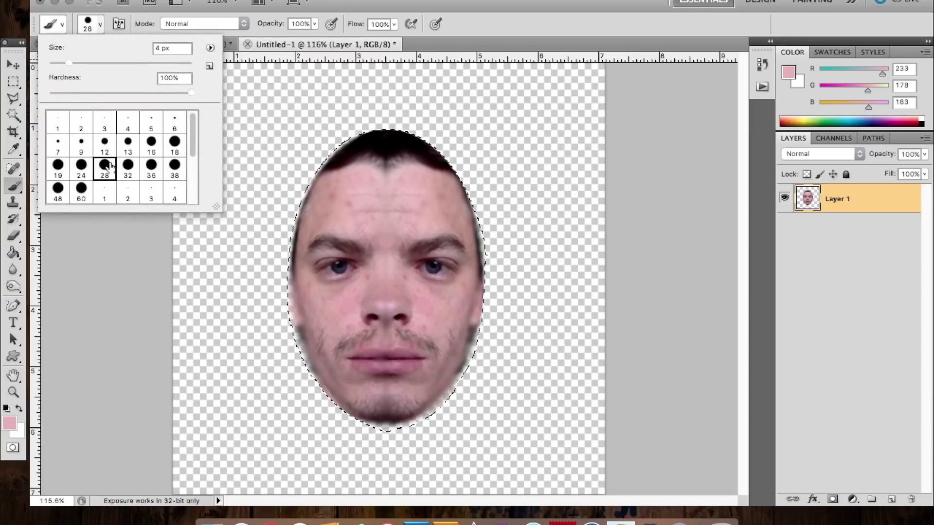
left_click(334, 155)
mouse_move(355, 144)
left_mouse_down()
mouse_move(405, 135)
mouse_move(436, 165)
mouse_move(380, 149)
mouse_move(343, 166)
left_mouse_up()
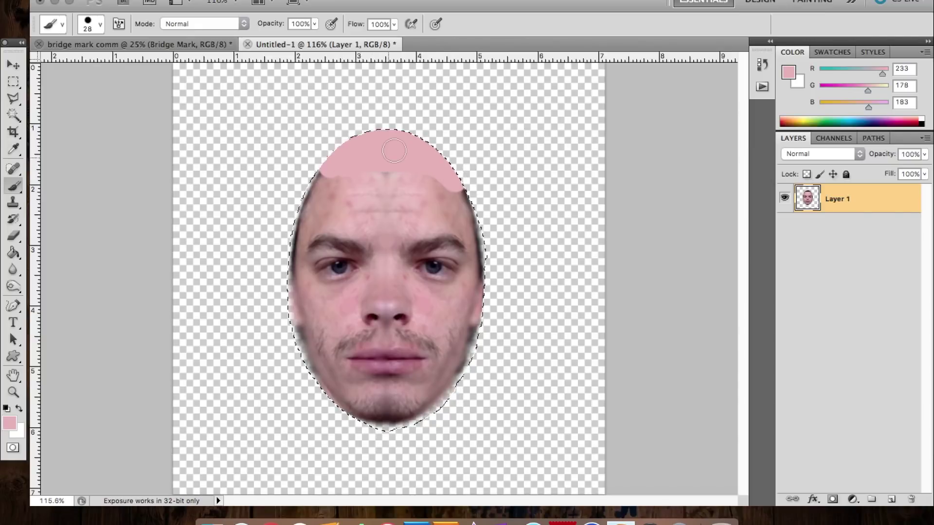